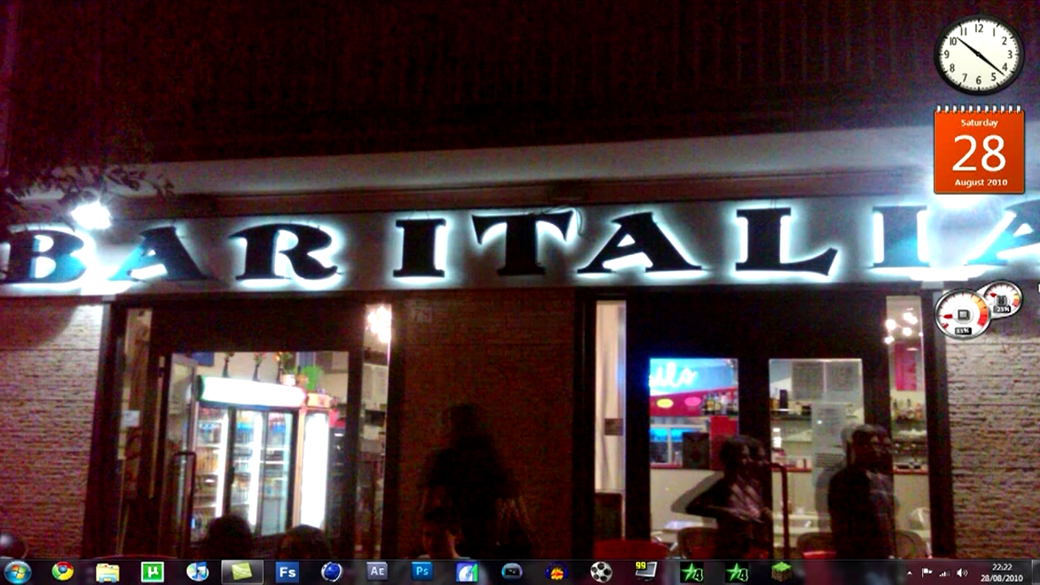
Switch to Vegas Pro 9.0 and browse to the clean folder in the Documents library
left_click(512, 571)
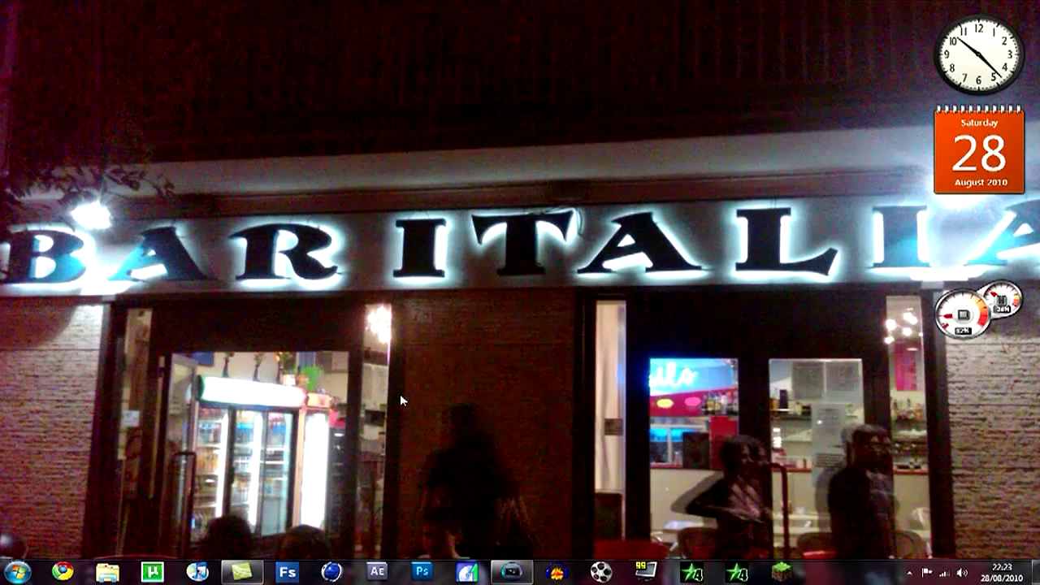
left_click(511, 572)
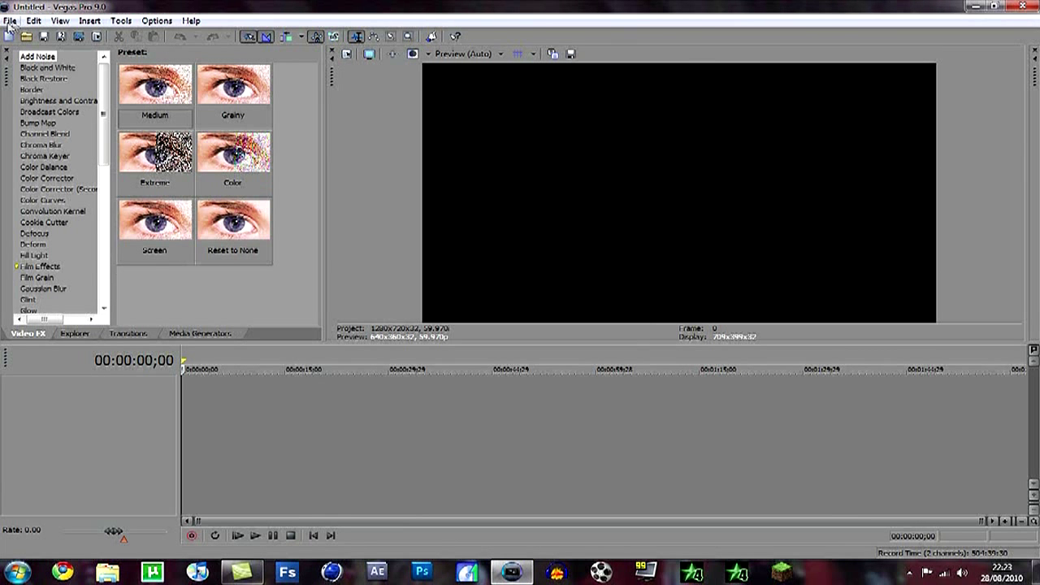
left_click(18, 572)
left_click(233, 294)
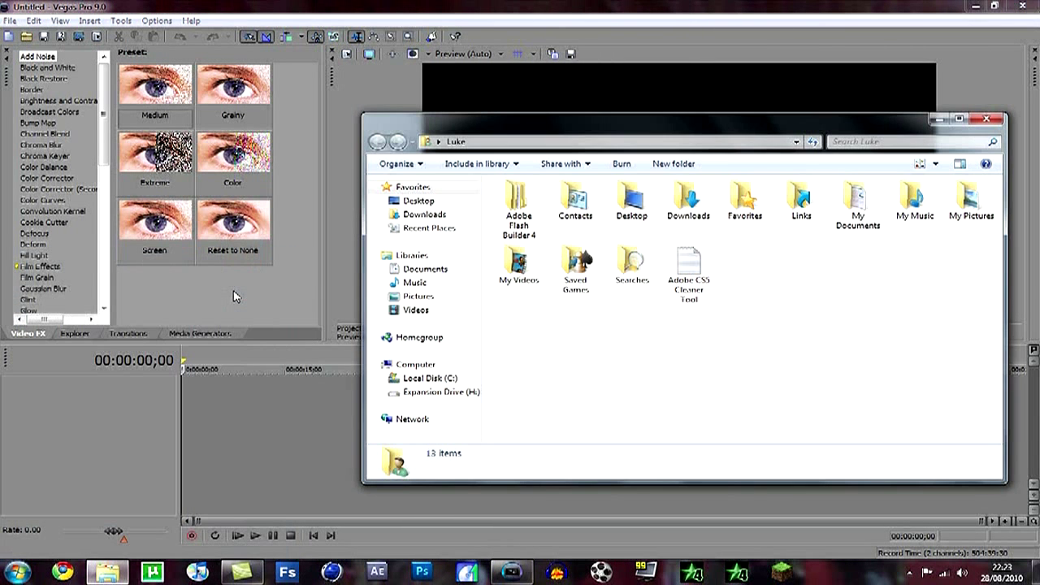
left_click(424, 269)
double_click(567, 296)
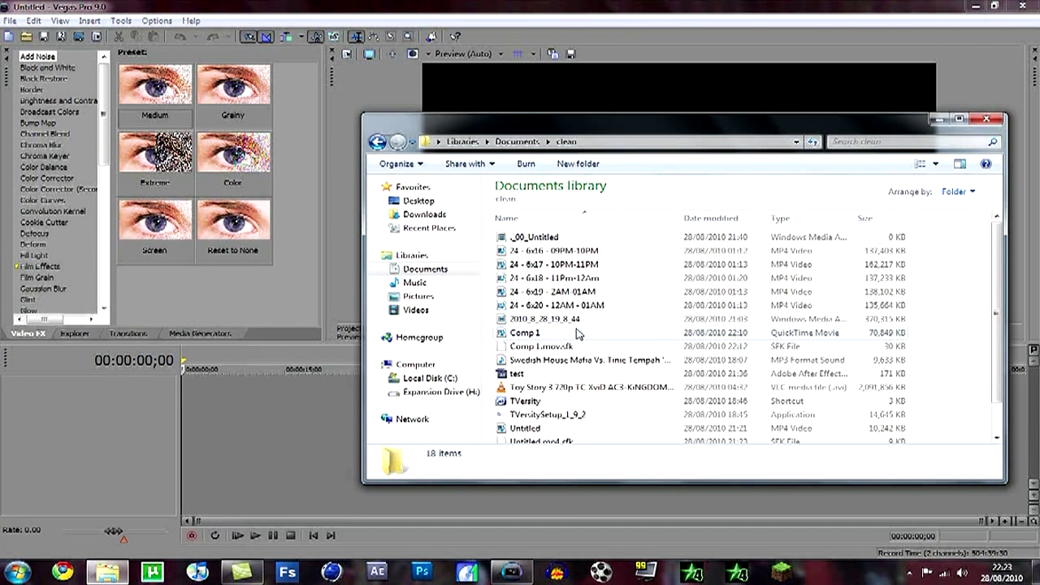
Add the Untitled MP4 video from the clean folder to the start of the empty timeline
scroll(578, 333, "down", 1)
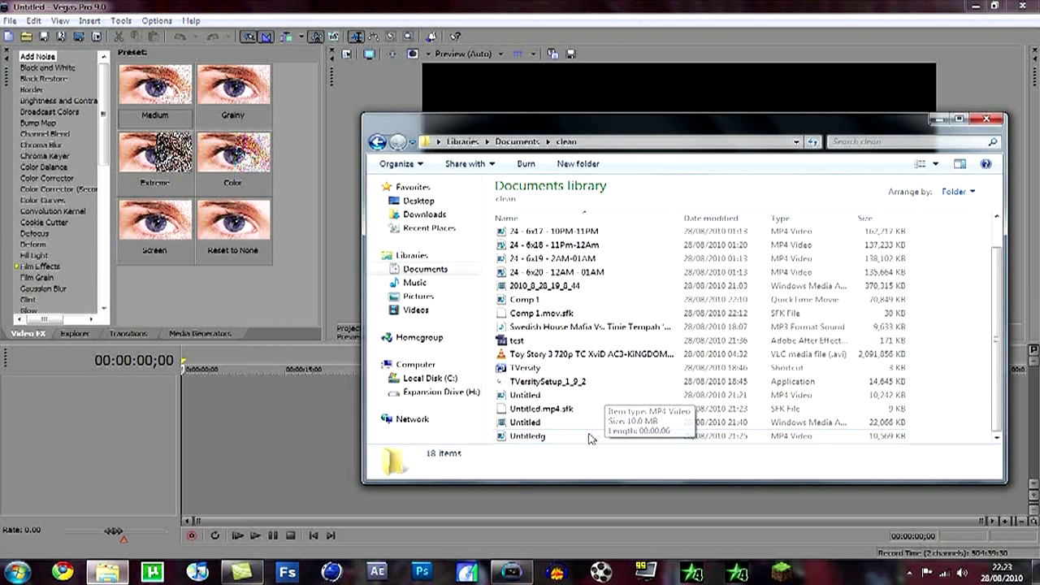
left_click(566, 395)
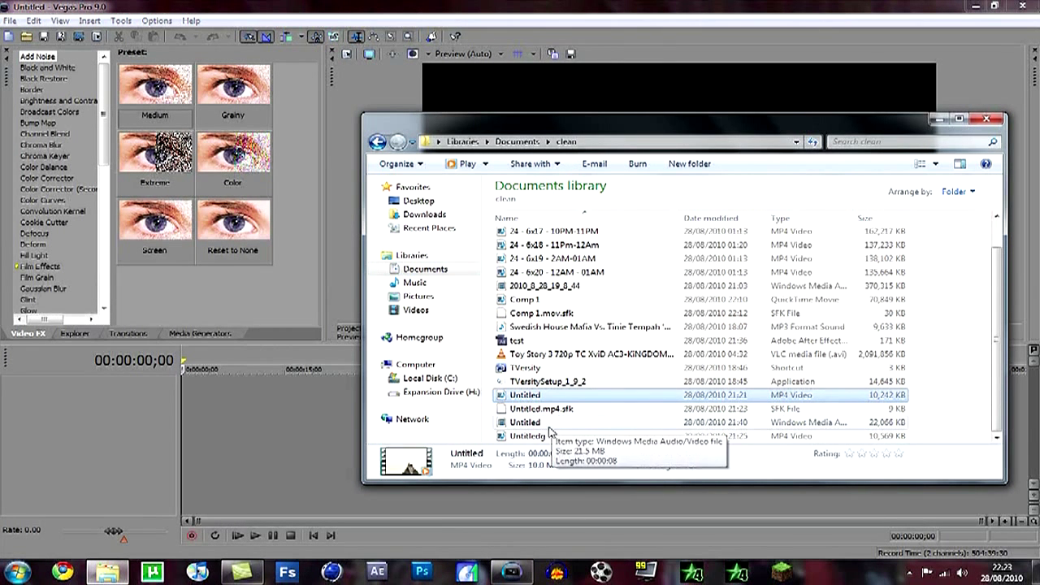
left_click(557, 272)
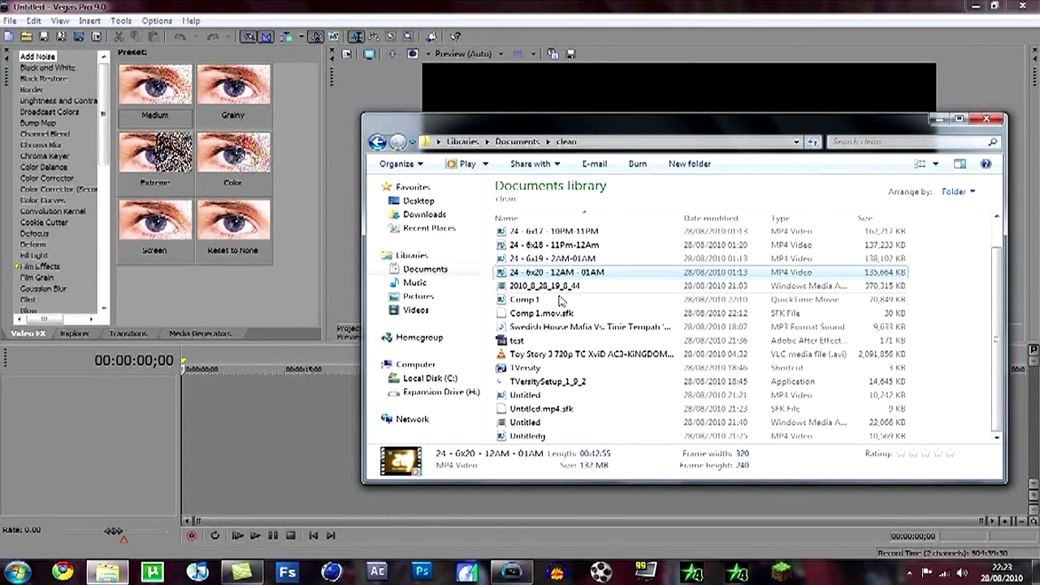
left_click(559, 288)
scroll(559, 294, "up", 1)
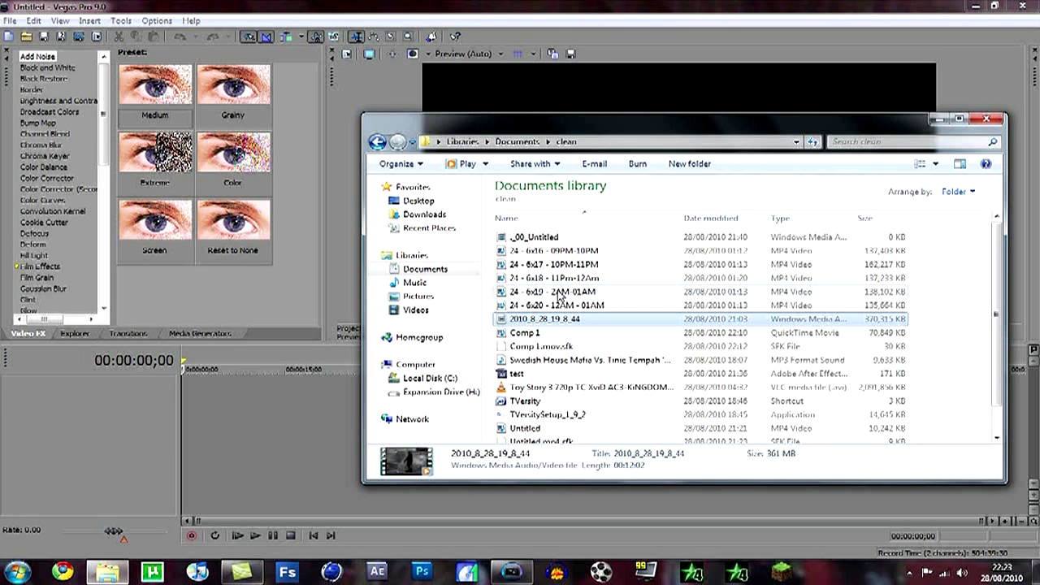
scroll(558, 296, "down", 1)
left_click_drag(569, 396, 196, 397)
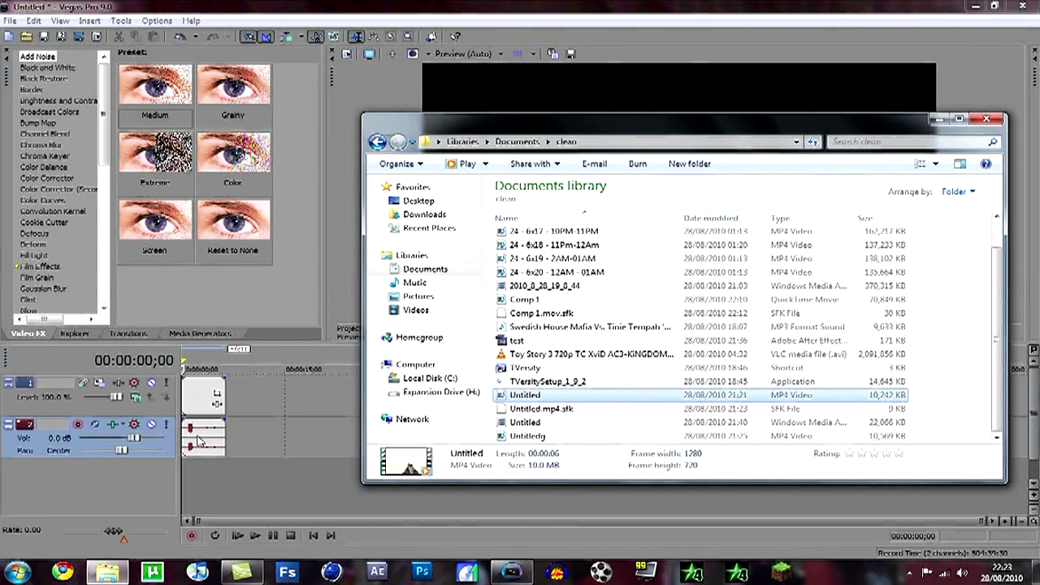
Play the imported clip from its beginning to review the footage in the preview
left_click(193, 485)
scroll(193, 485, "up", 3)
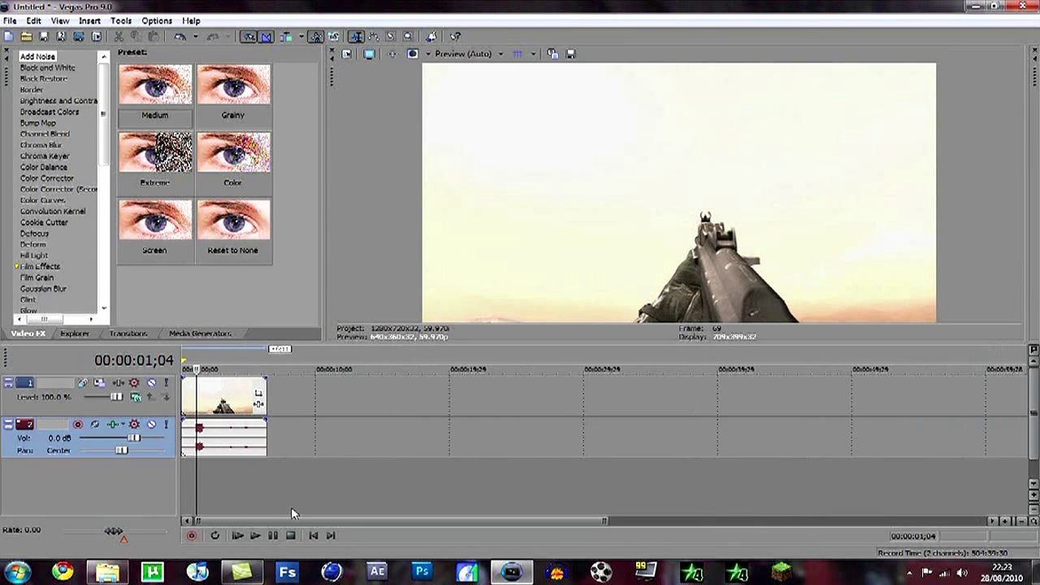
left_click(313, 536)
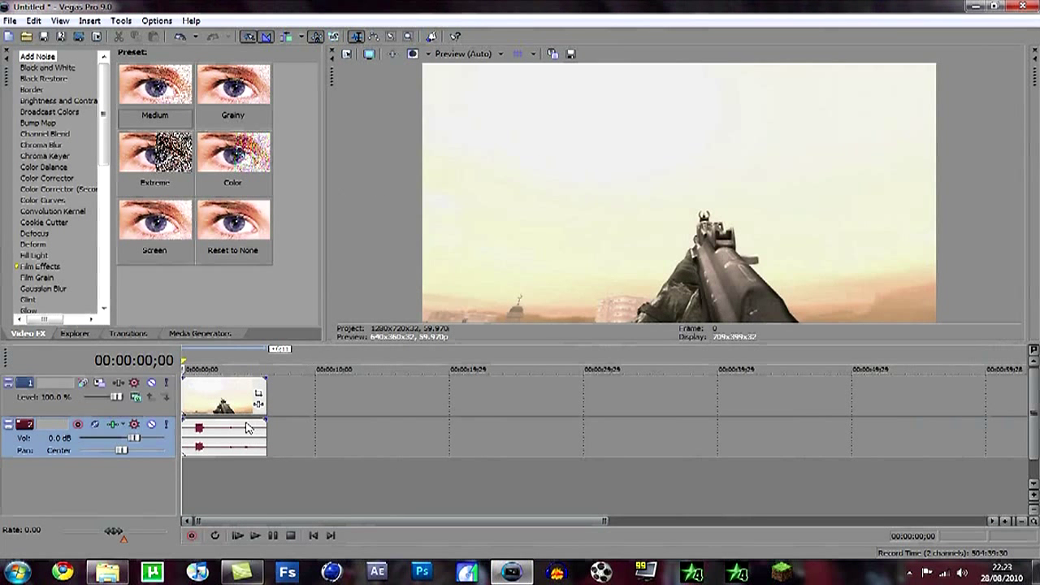
key("space")
key("Return")
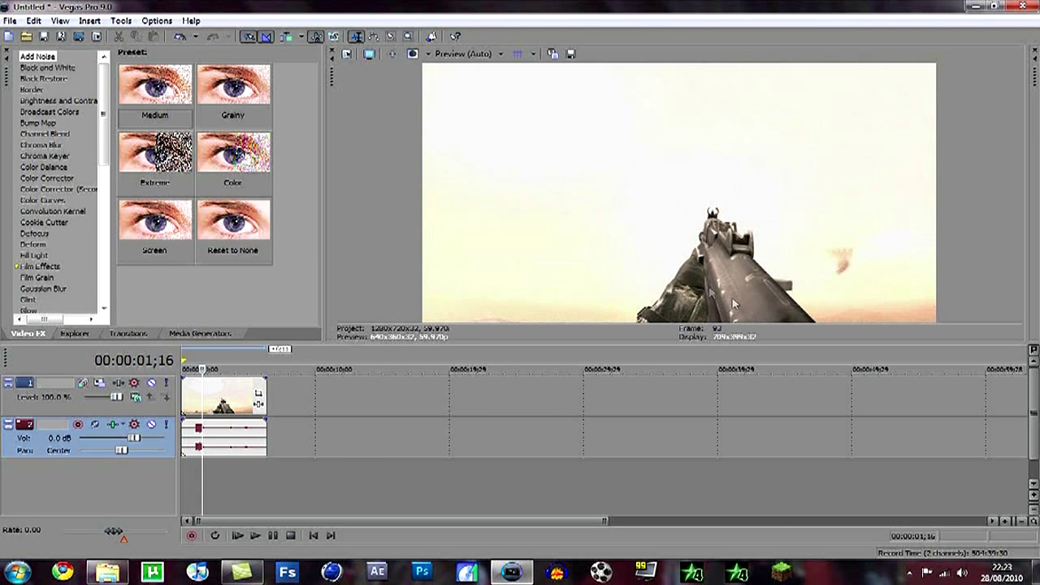
key("Right")
key("Right")
key("Right")
key("Right")
key("space")
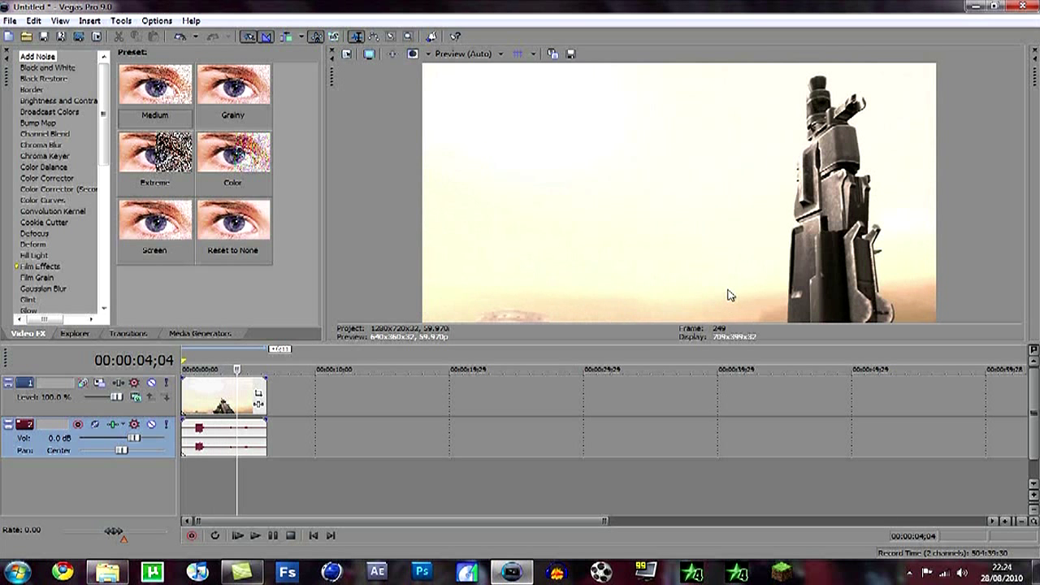
Review the project's video properties, including the available field orders, and accept them
left_click(346, 55)
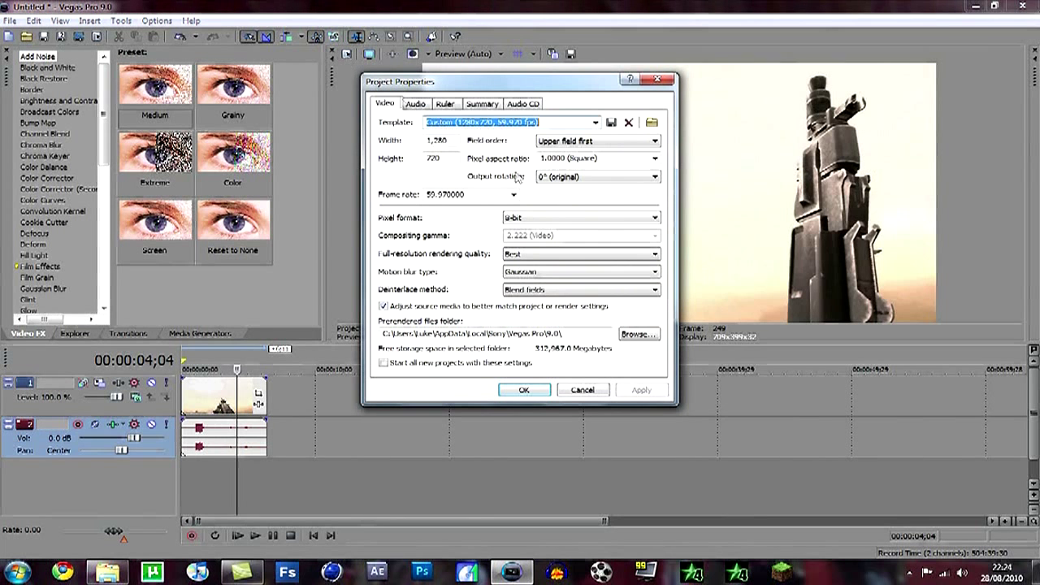
left_click(606, 144)
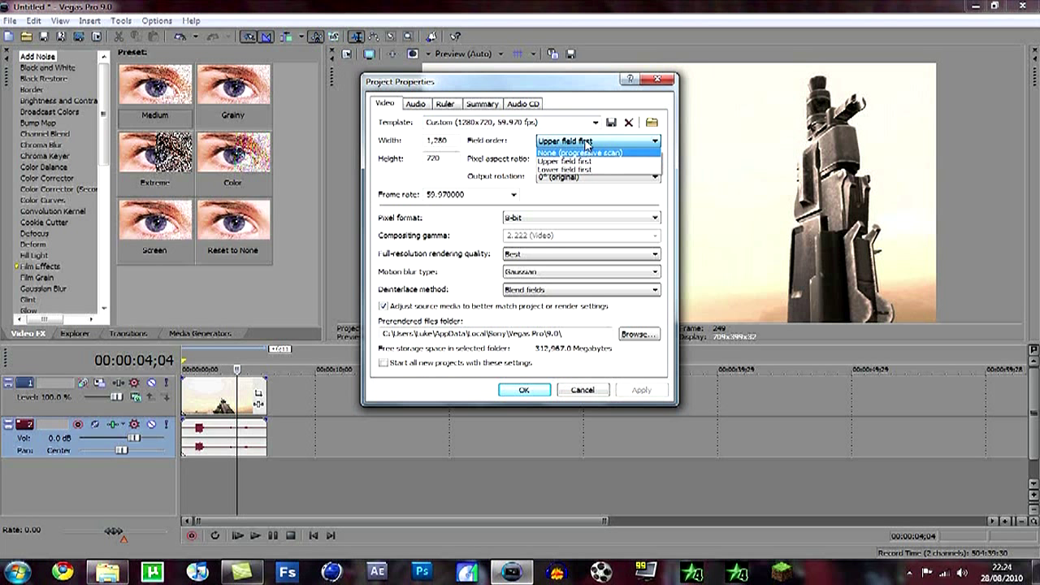
left_click(586, 145)
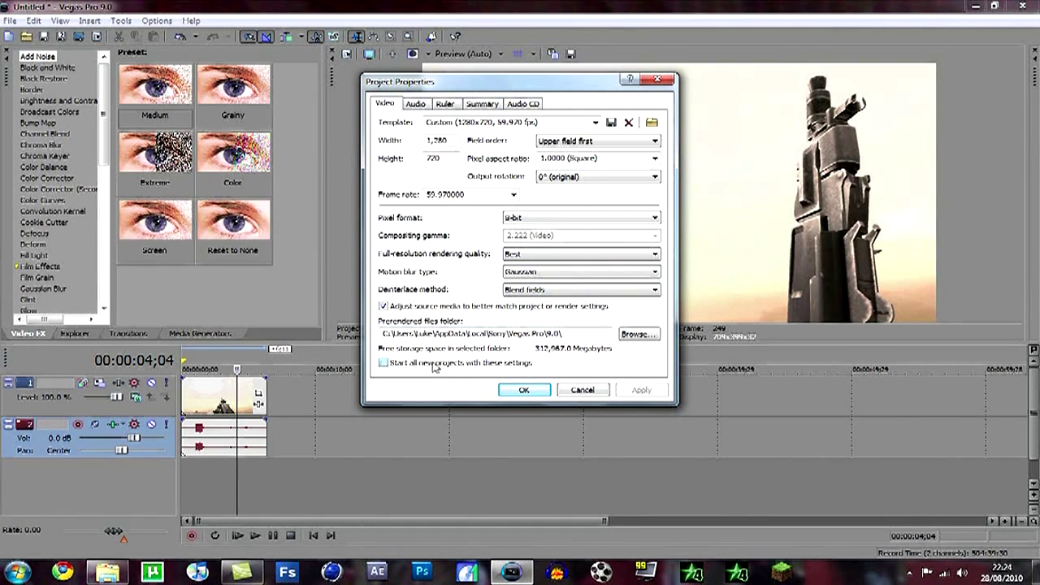
left_click(522, 389)
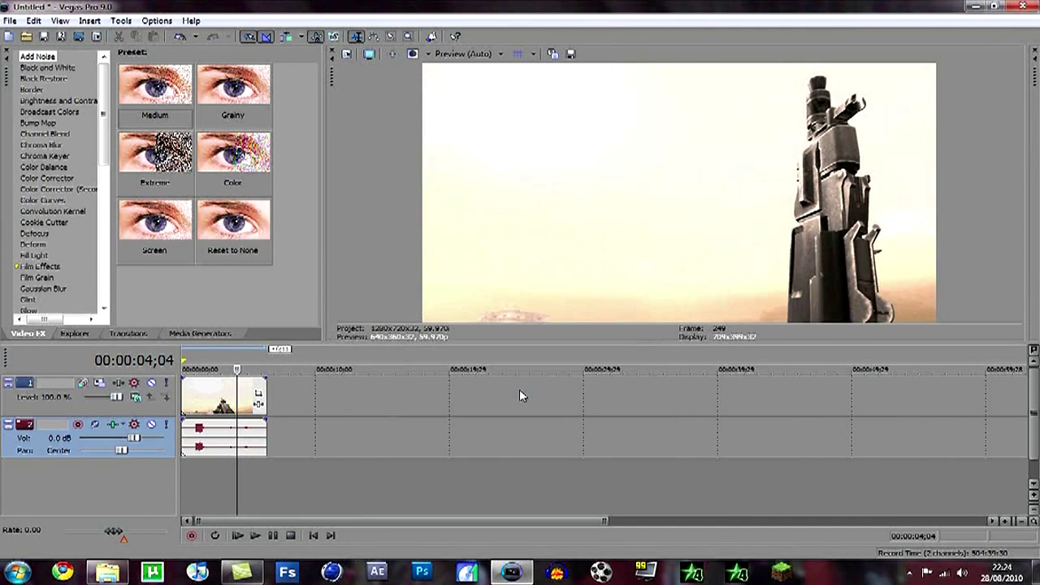
Inspect the video clip's Event Pan/Crop settings and close them without changes
left_click(258, 394)
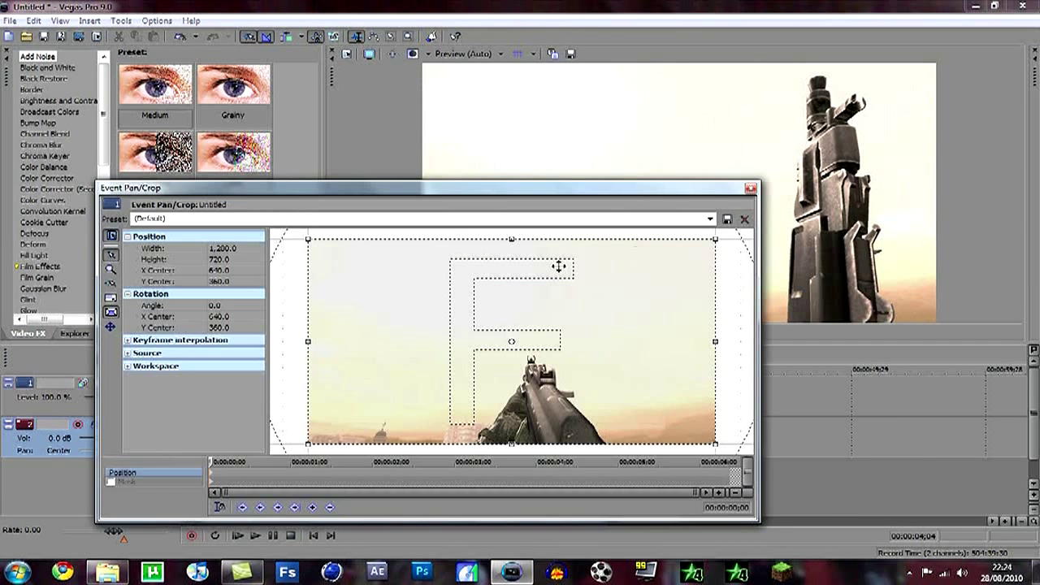
left_click(710, 218)
left_click(749, 192)
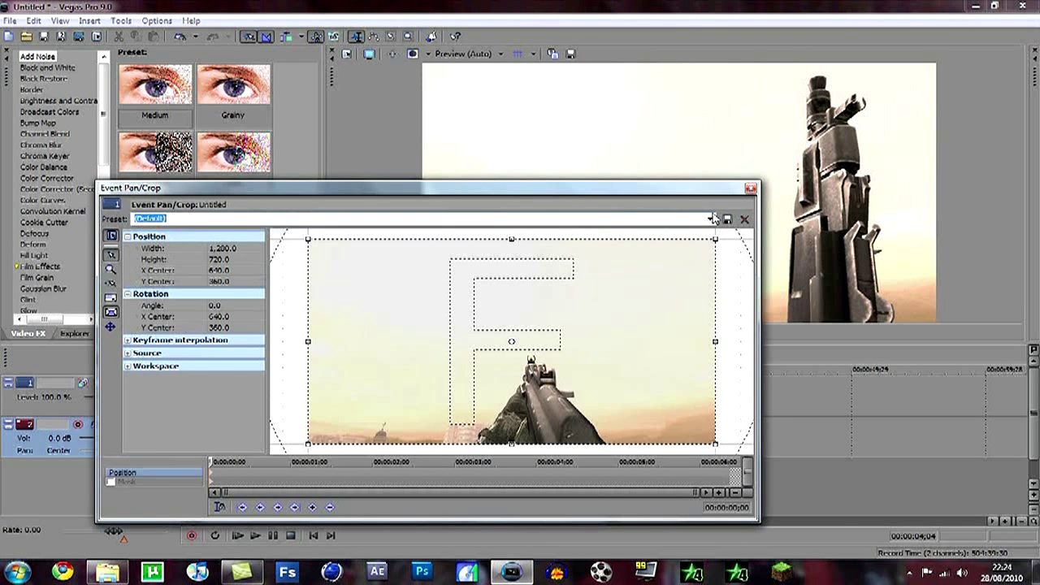
left_click(749, 192)
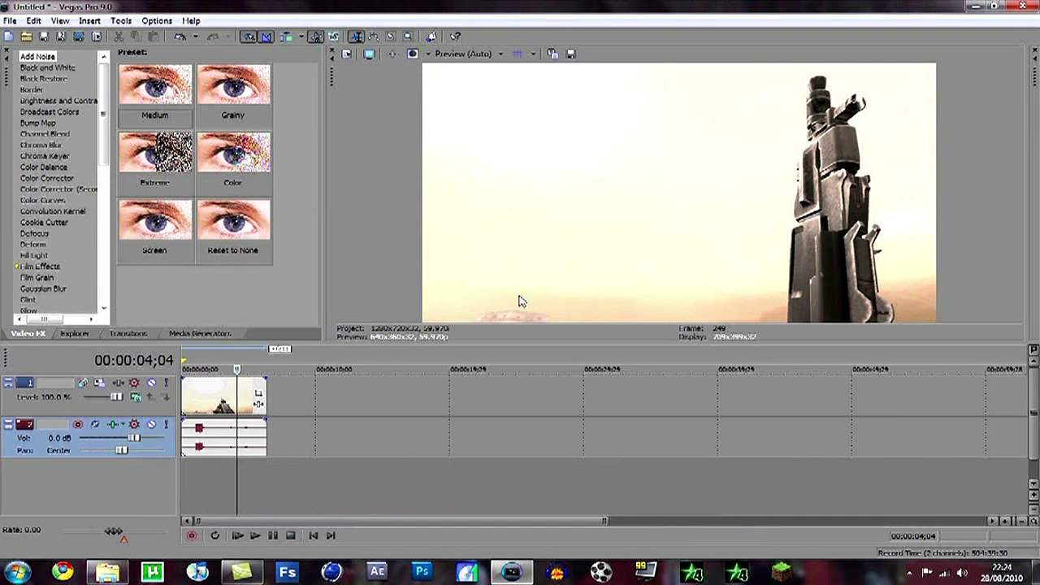
Set the video clip's event properties to Disable resample
left_click(209, 471)
right_click(233, 396)
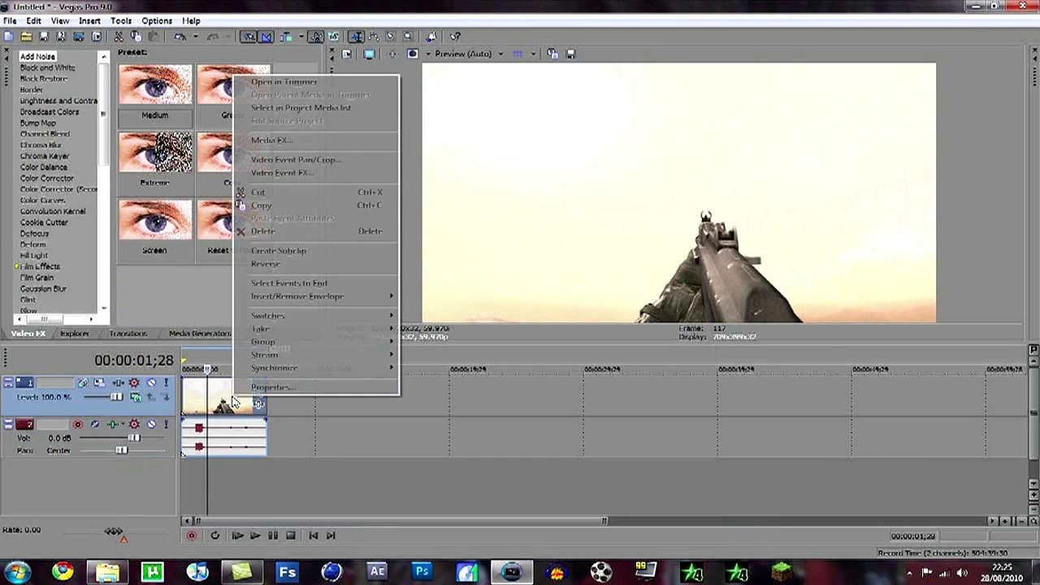
left_click(242, 390)
left_click(443, 247)
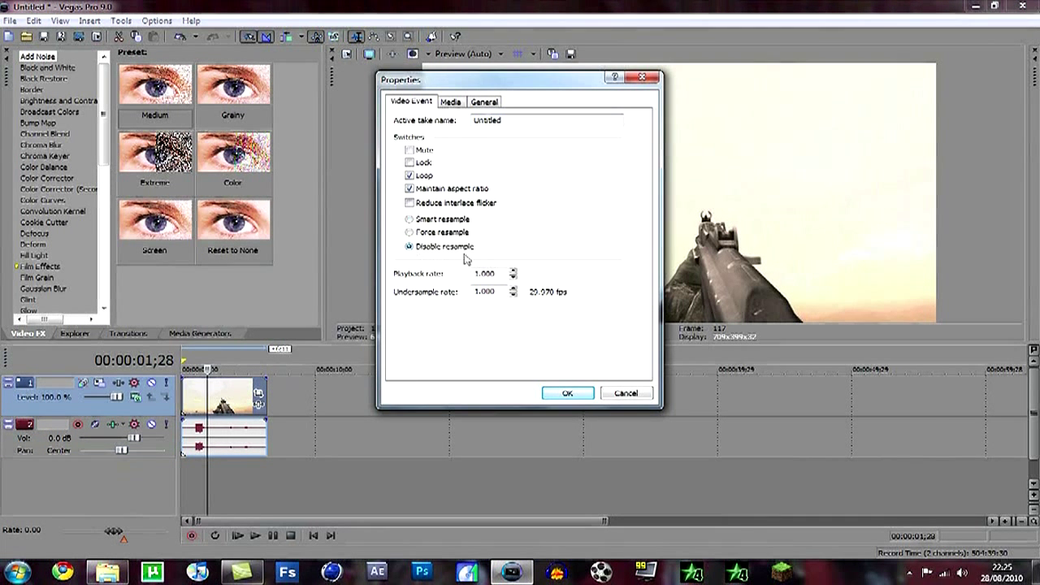
left_click(567, 393)
Mark the whole clip as the loop region and open the Render As settings
left_click(239, 465)
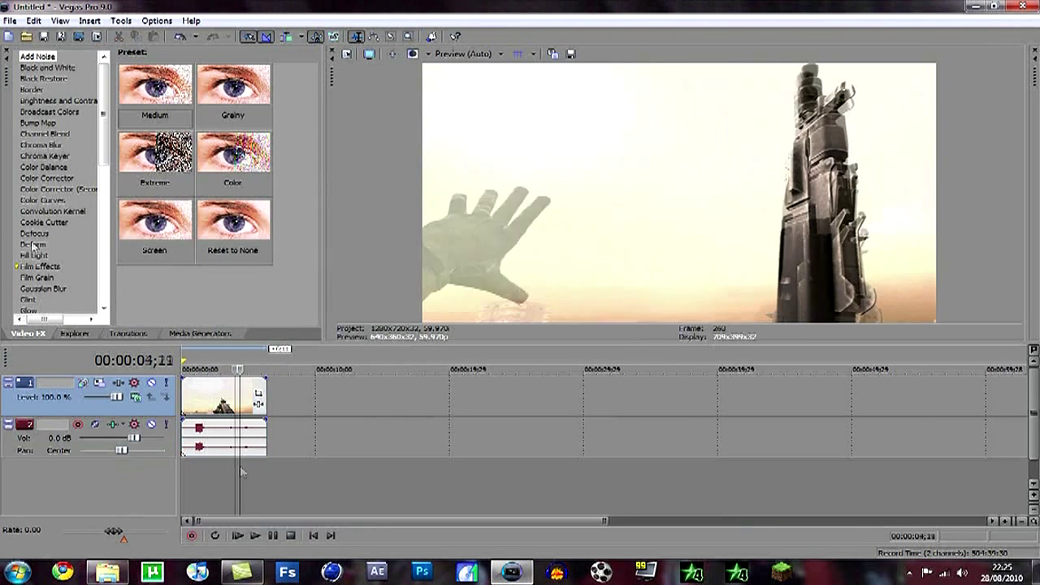
double_click(229, 466)
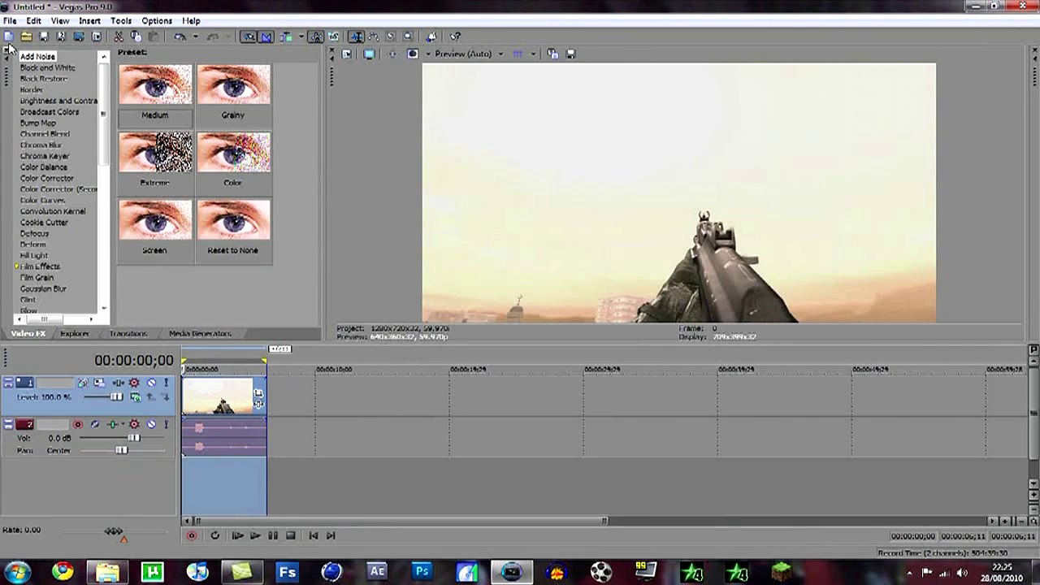
left_click(10, 21)
left_click(46, 112)
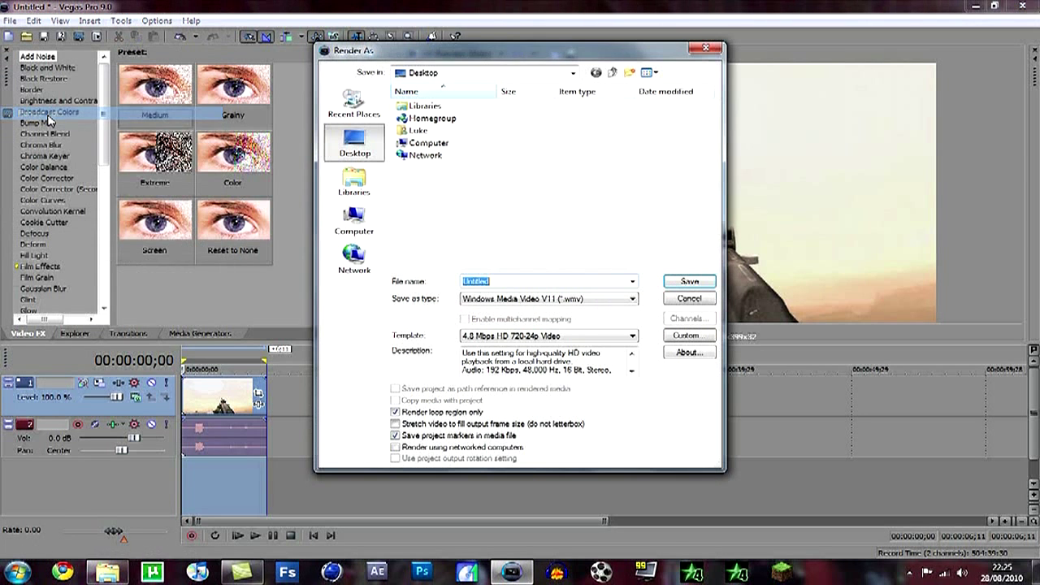
Set the render type to Windows Media Video V11 (*.wmv) and choose the HD template
left_click(610, 302)
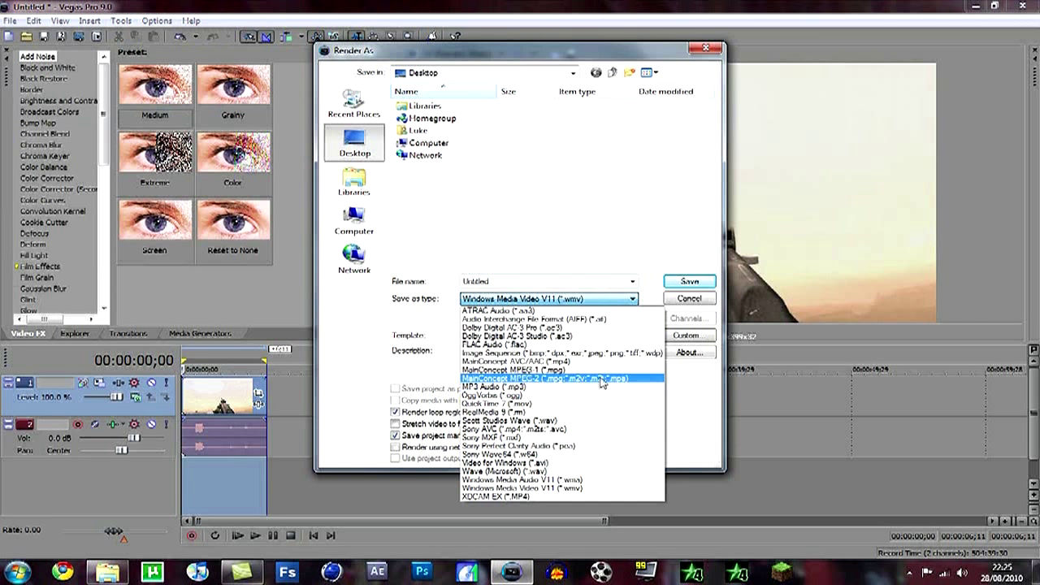
left_click(579, 488)
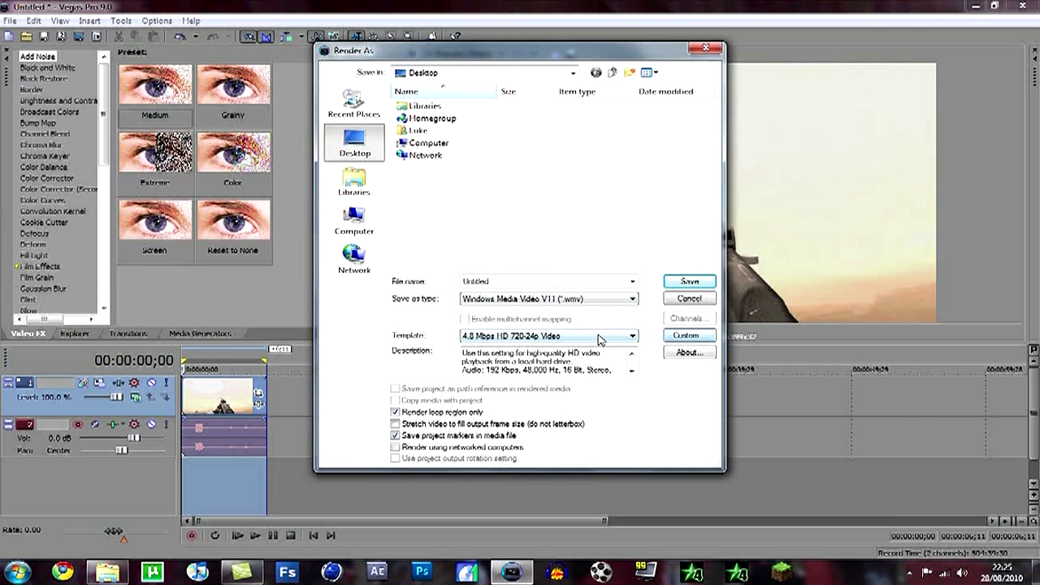
left_click(691, 335)
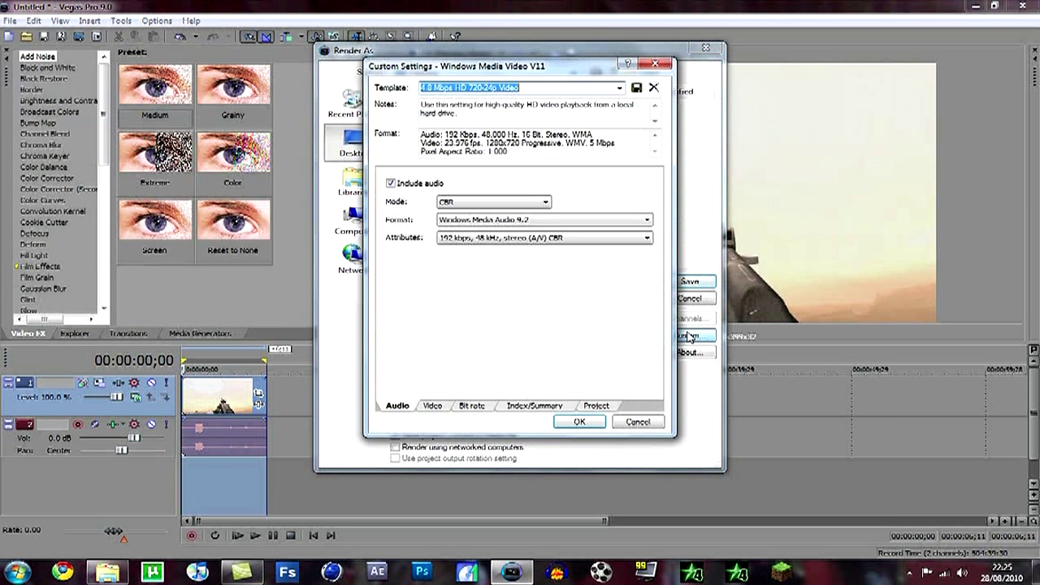
left_click(617, 425)
left_click(632, 337)
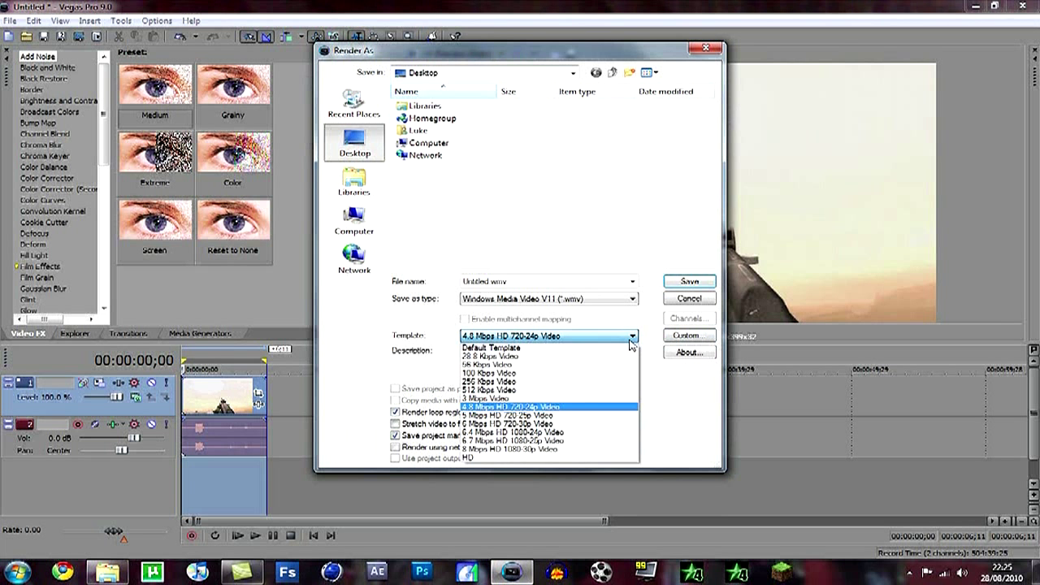
left_click(566, 458)
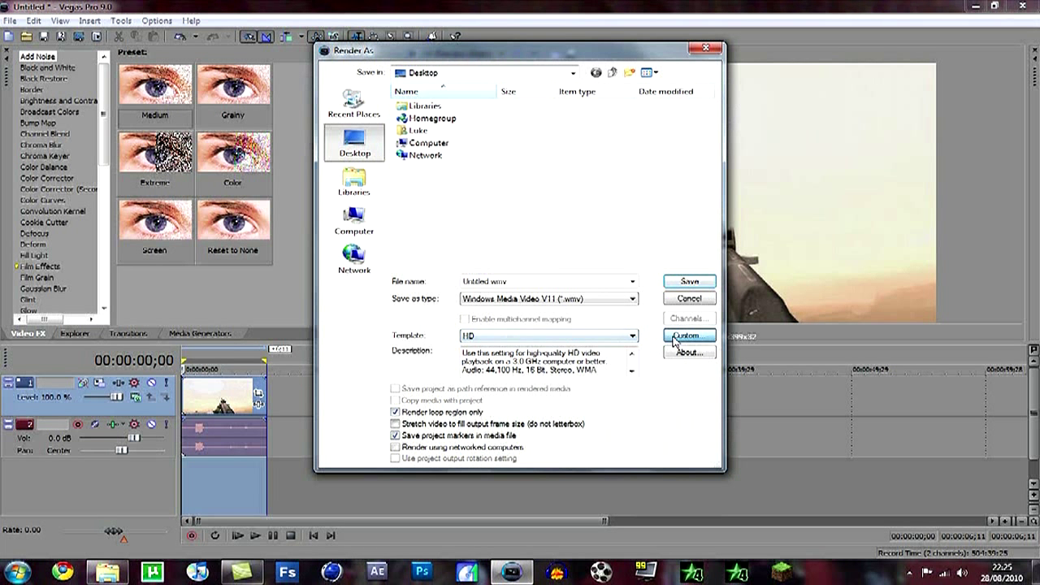
Review the HD template's custom video, audio, bit rate, index/summary and project settings, and accept them
left_click(675, 340)
left_click(438, 407)
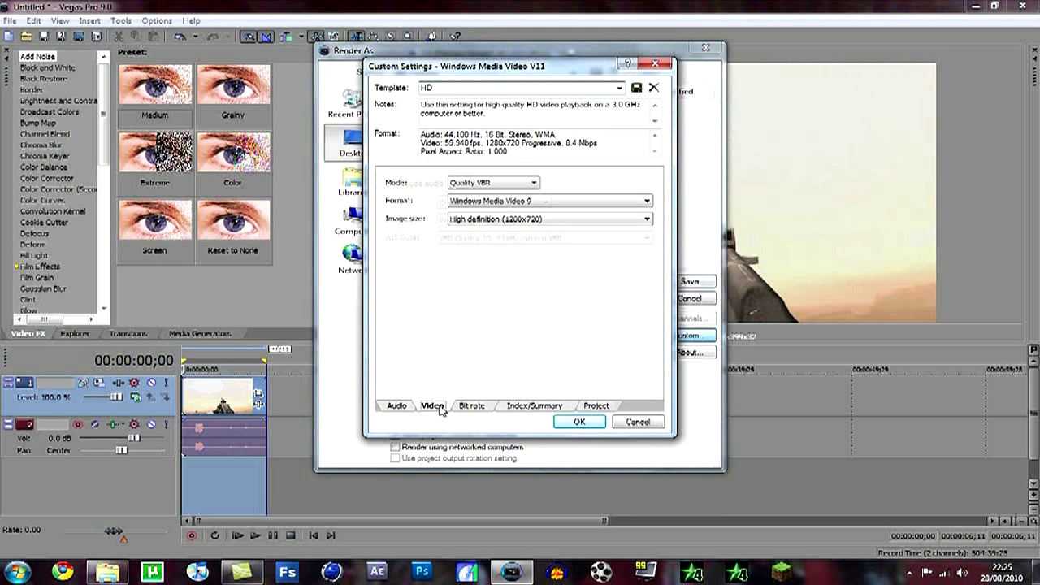
left_click(397, 405)
left_click(436, 406)
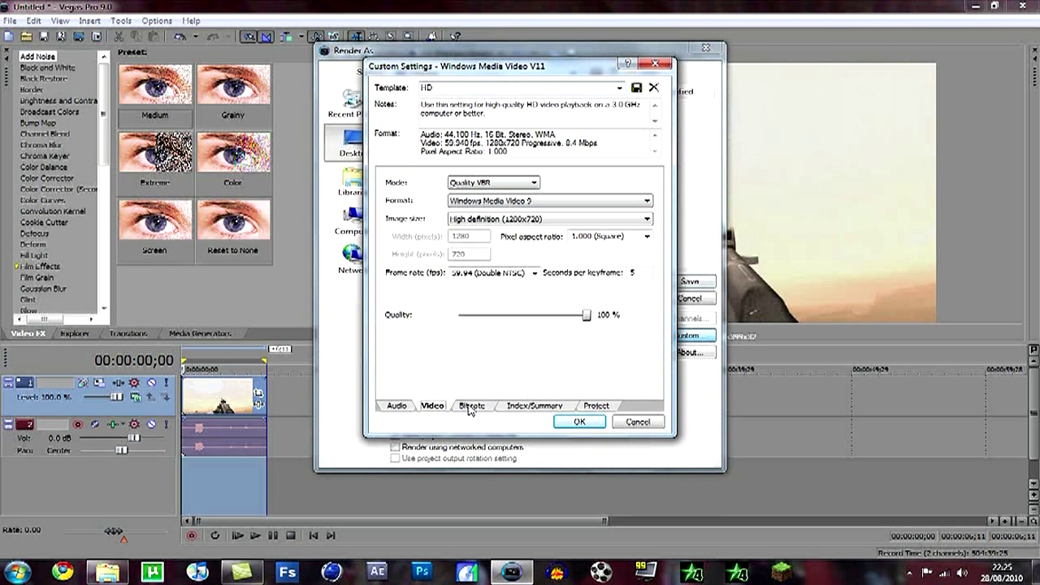
left_click(470, 408)
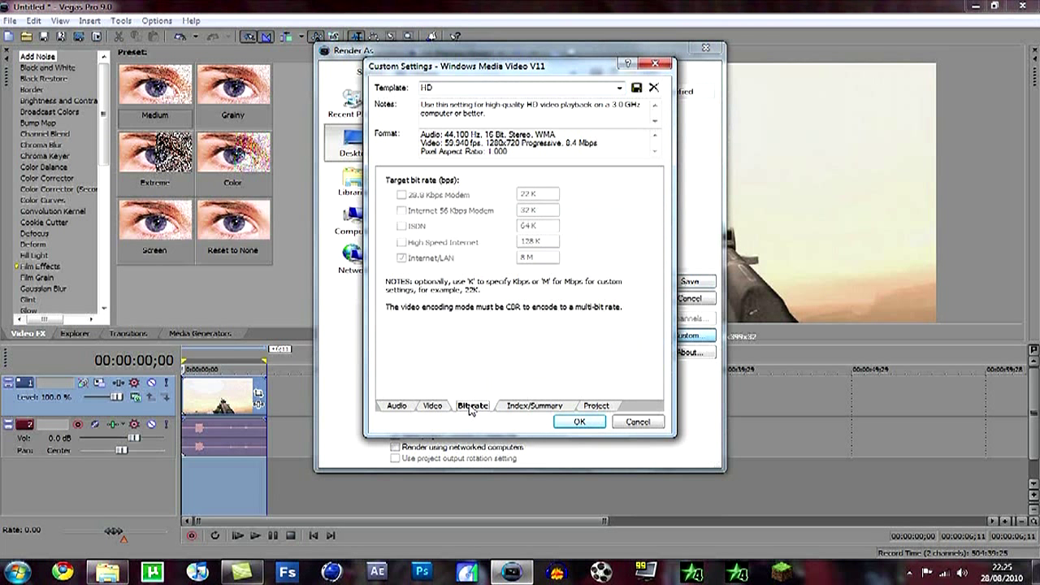
left_click(532, 406)
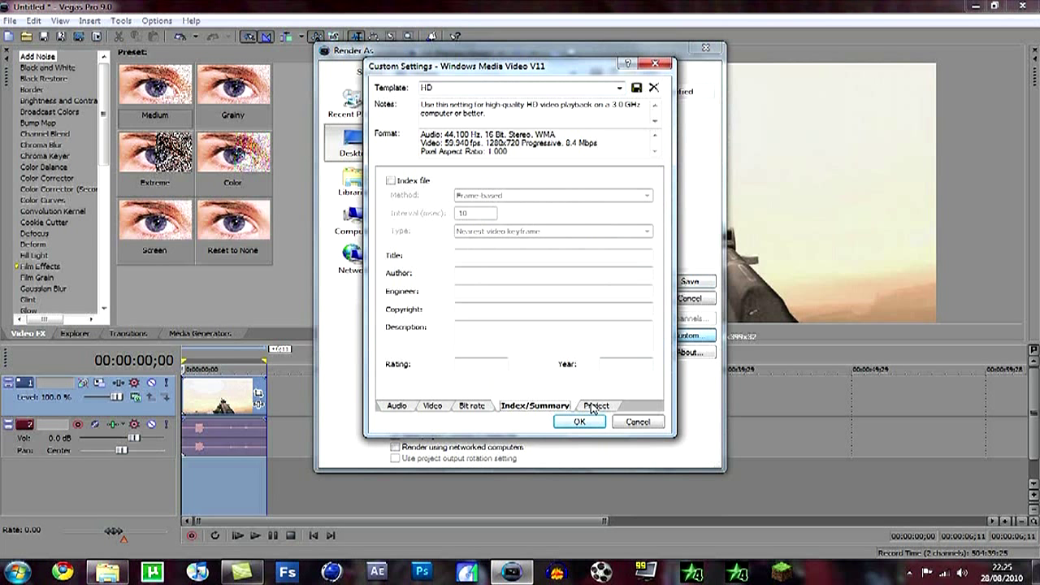
left_click(596, 406)
left_click(579, 422)
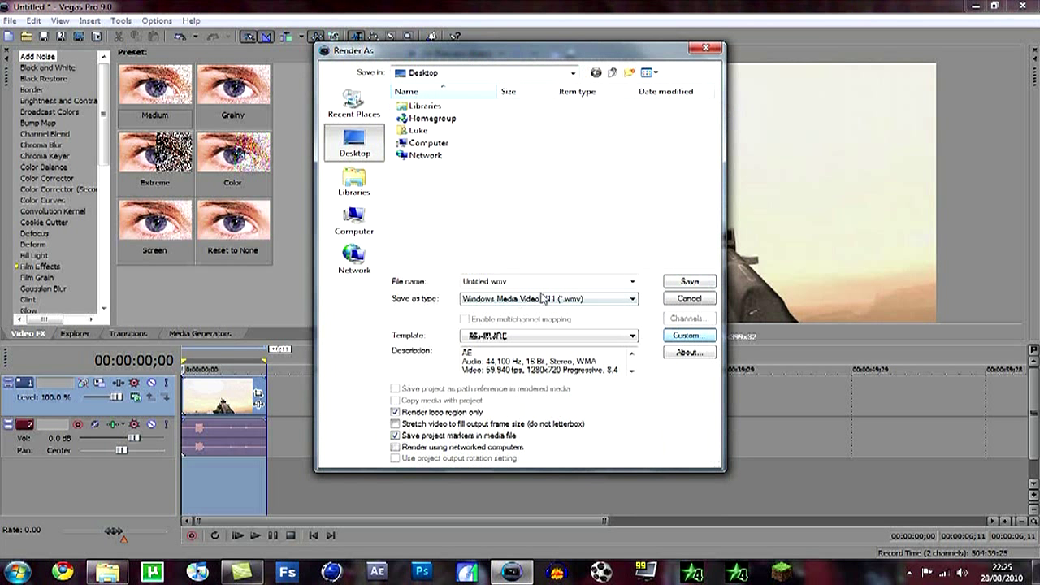
Dismiss the render settings, then close Vegas Pro and the clean folder window
left_click(705, 48)
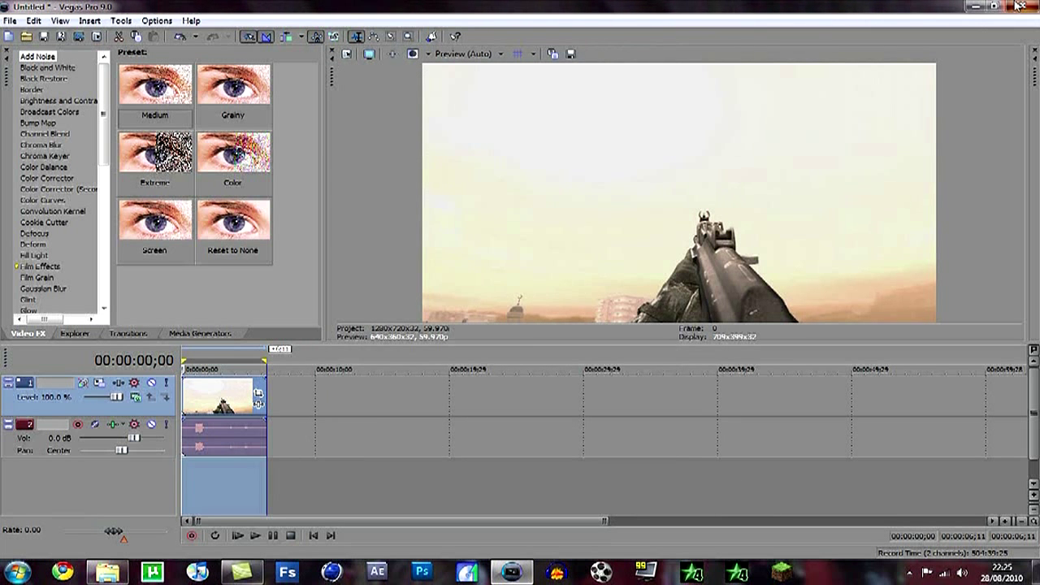
left_click(1021, 6)
left_click(551, 237)
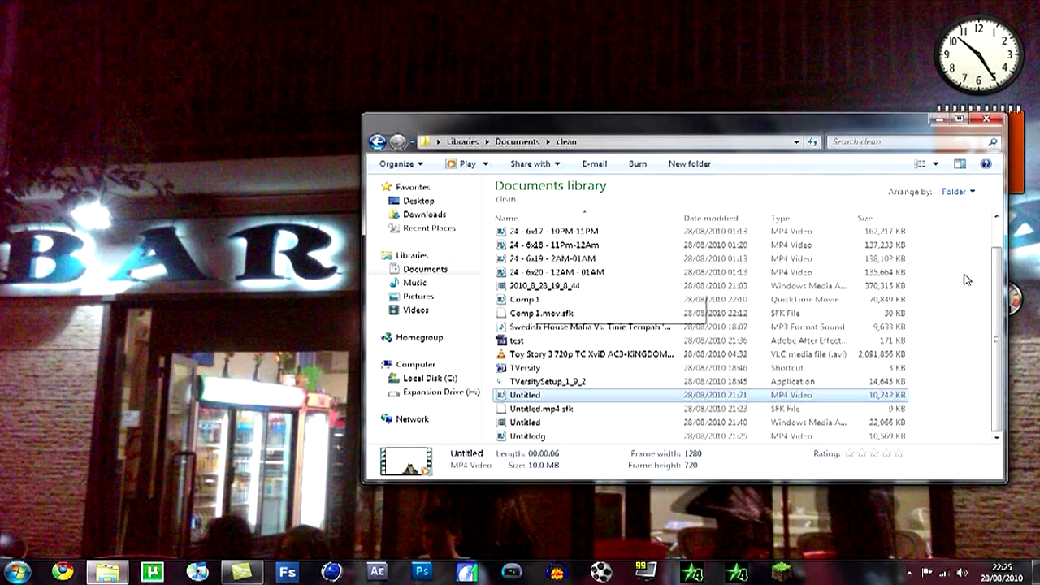
key("alt+F4")
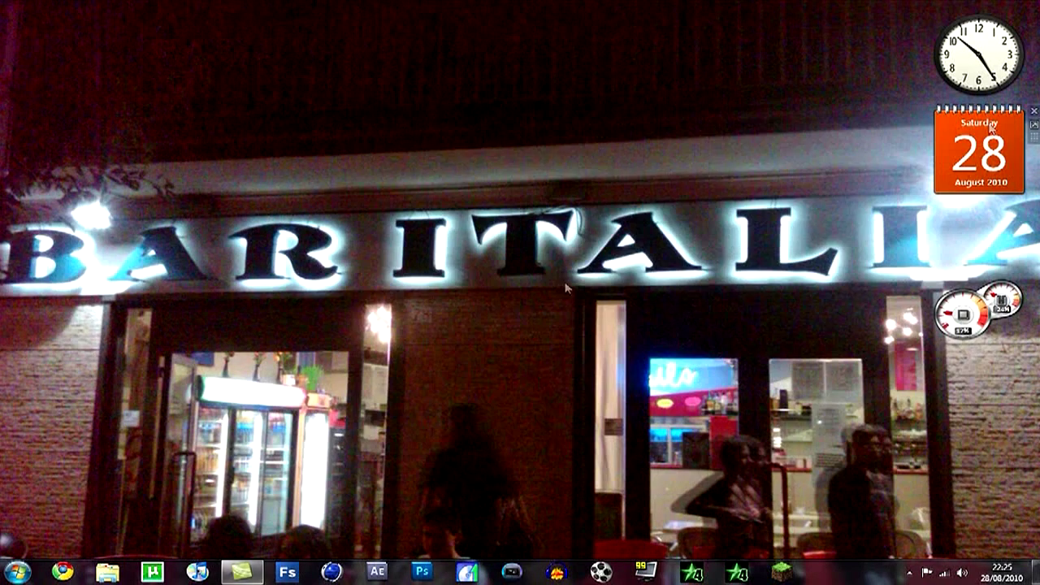
Switch to After Effects and create a 1280 × 720 composition named Comp 1 with square pixels, 59.94 fps and 20 seconds' duration
left_click(376, 571)
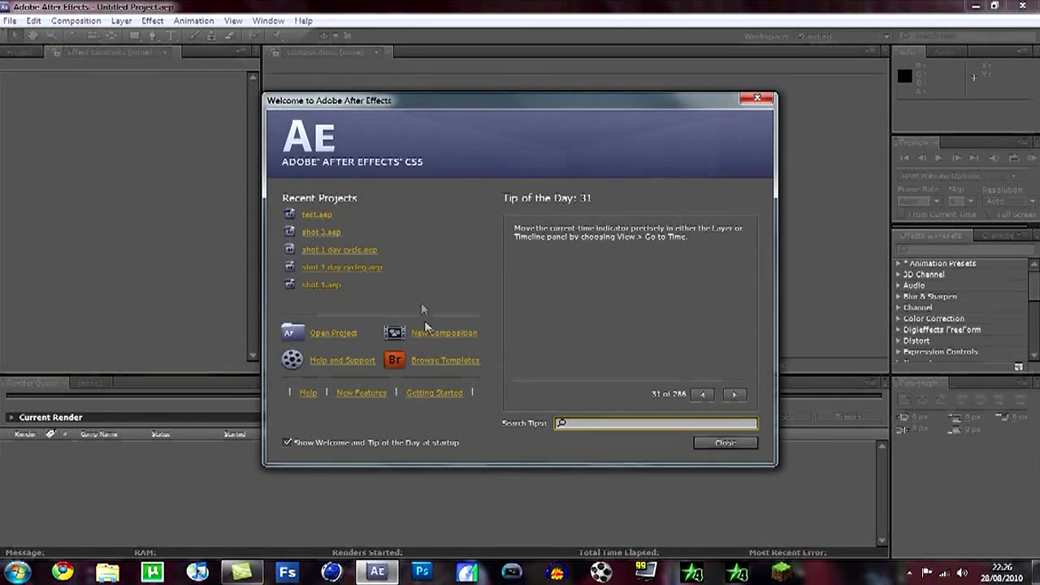
left_click(431, 334)
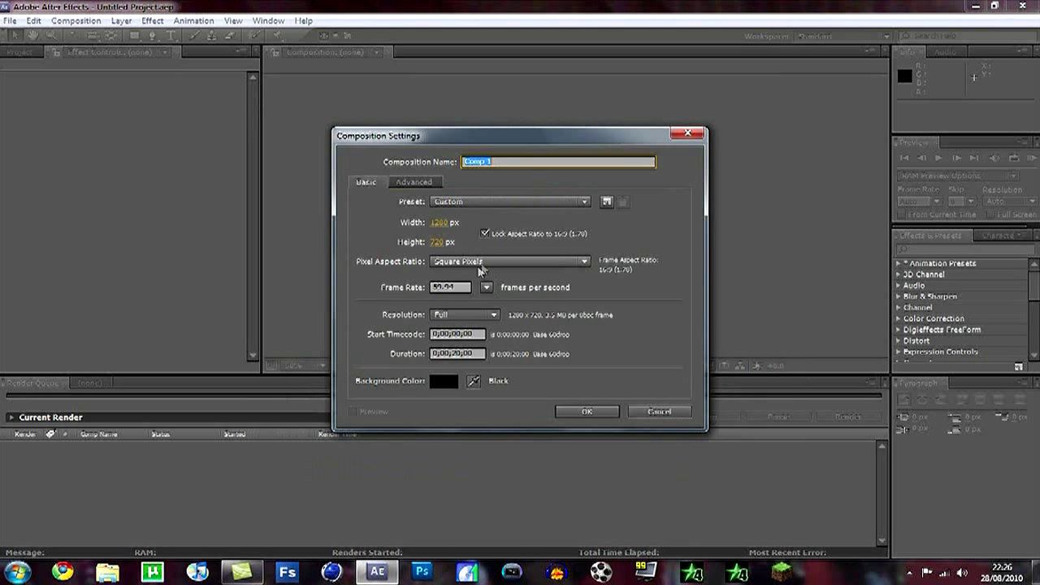
left_click(445, 289)
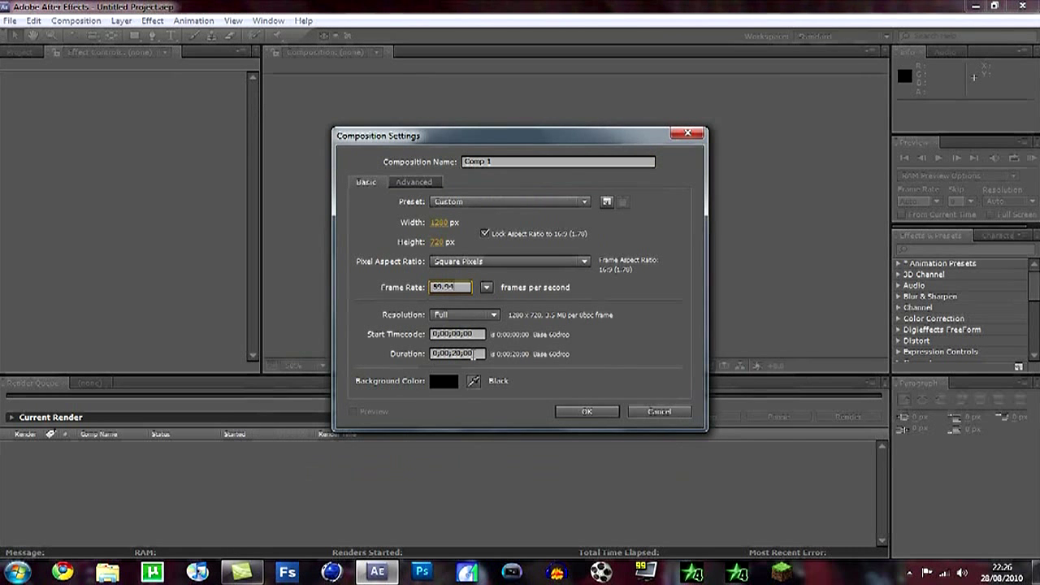
left_click(590, 415)
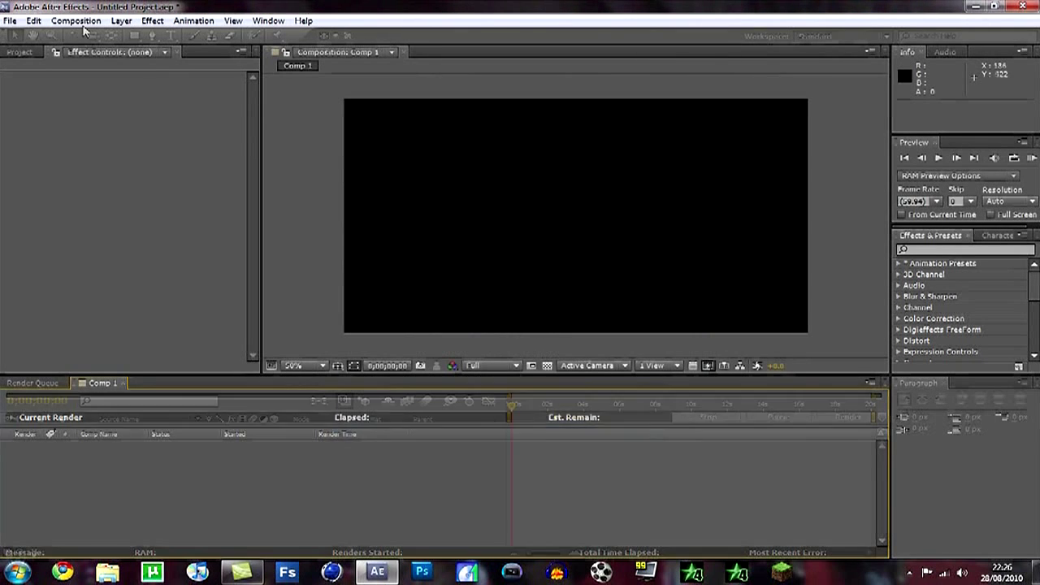
Import the Windows Media file Untitled.wmv from the clean folder in Documents as footage
left_click(10, 20)
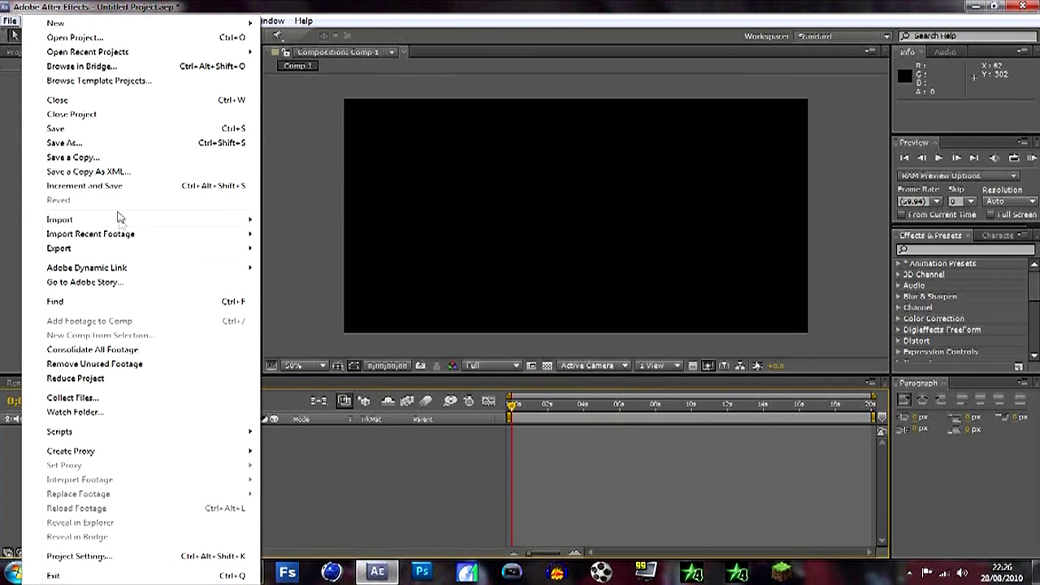
mouse_move(122, 220)
left_click(310, 221)
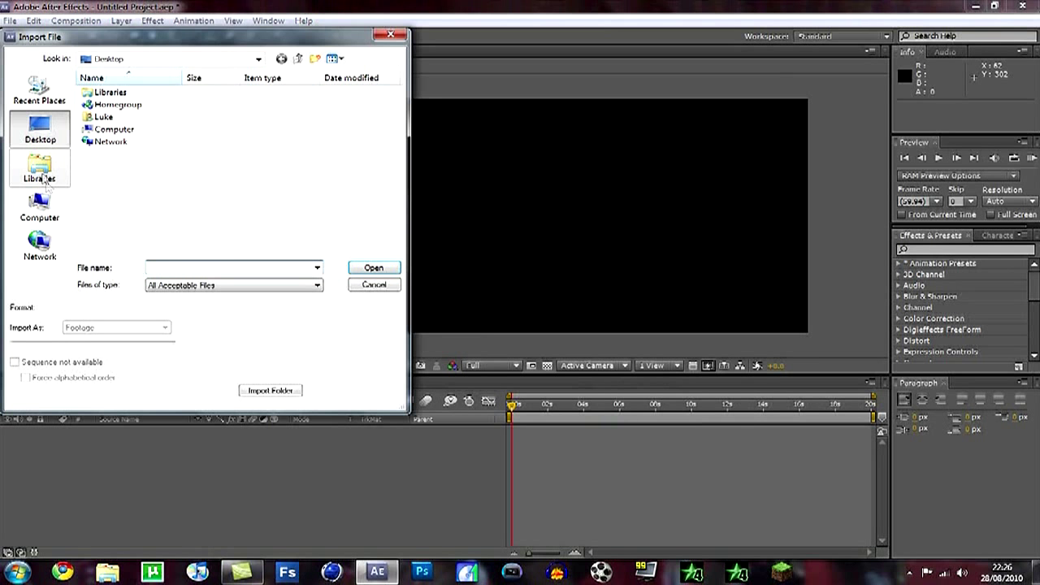
left_click(41, 170)
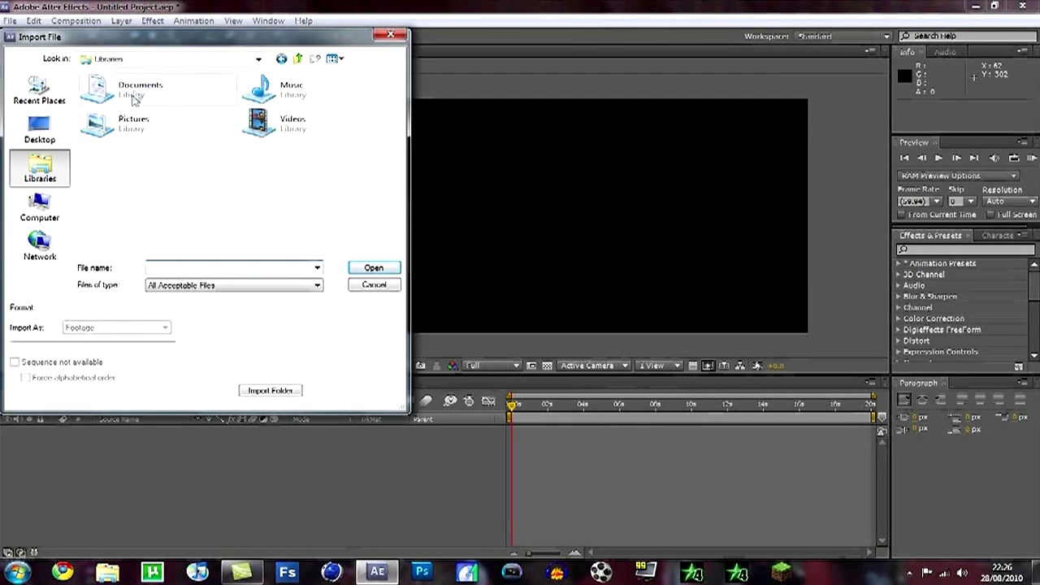
double_click(134, 96)
double_click(128, 142)
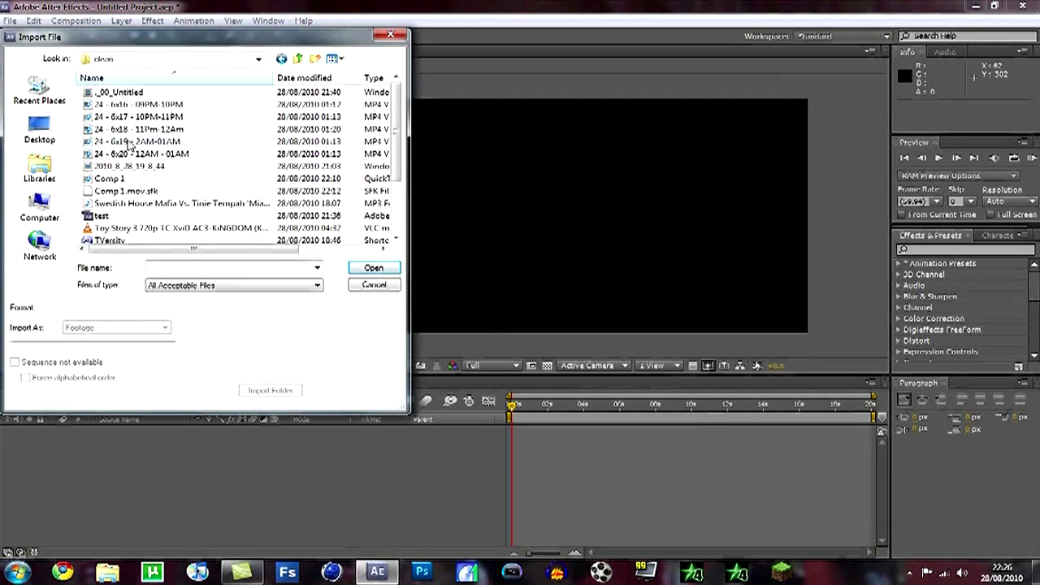
left_click(202, 179)
scroll(202, 180, "down", 2)
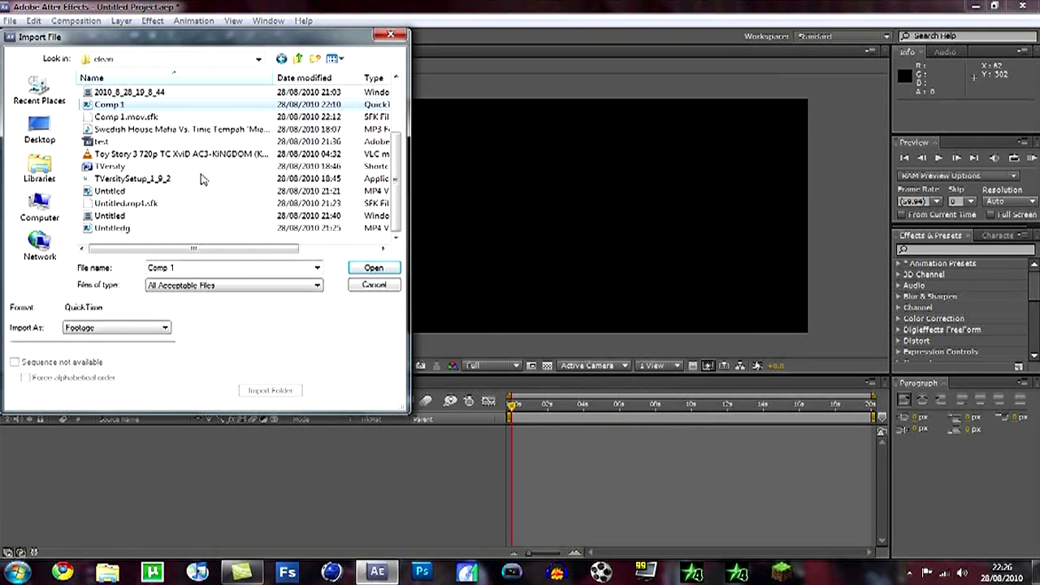
left_click(177, 228)
left_click_drag(192, 249, 214, 249)
left_click(273, 218)
left_click(366, 266)
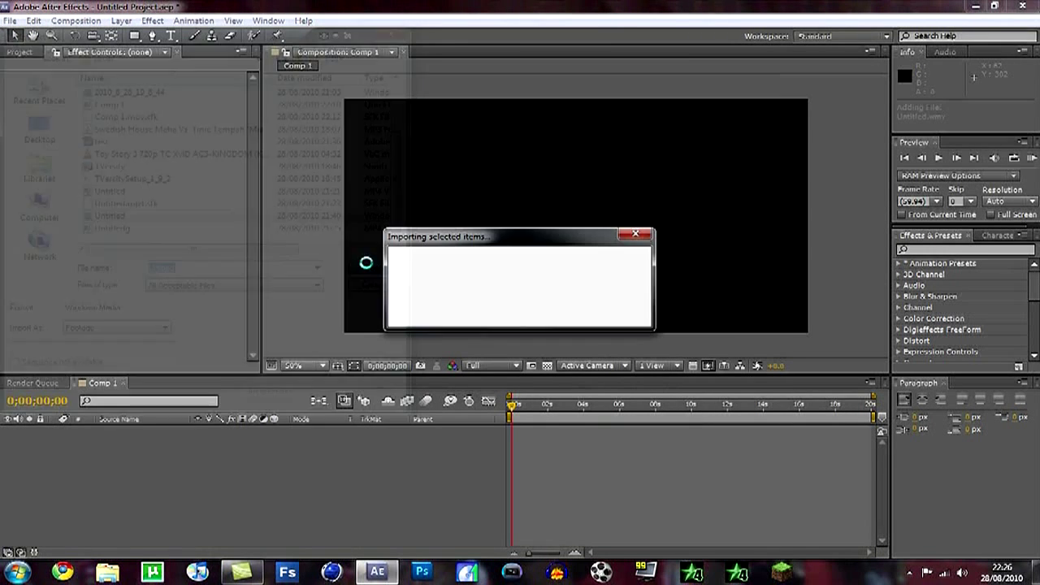
left_click(552, 360)
Place Untitled.wmv in the Comp 1 timeline and reduce its vertical scale to about 89%, keeping the full width
left_click_drag(42, 177, 207, 433)
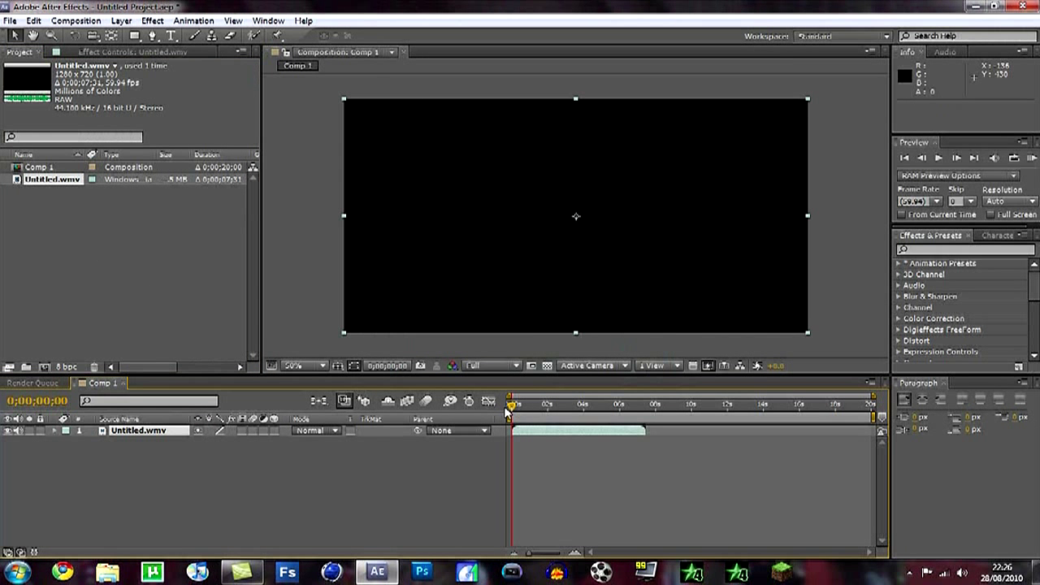
left_click_drag(510, 411, 554, 413)
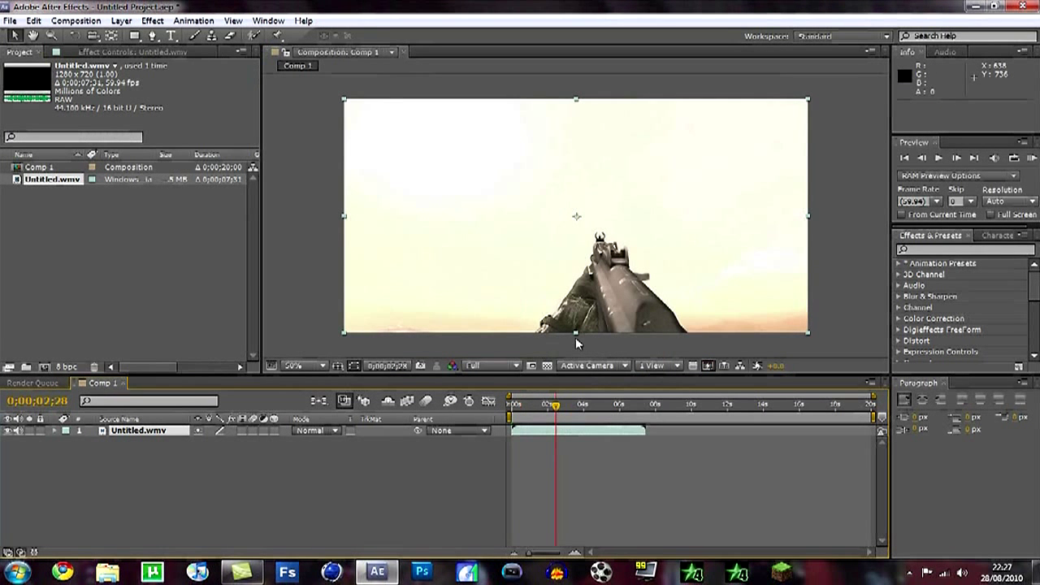
left_click_drag(576, 335, 576, 321)
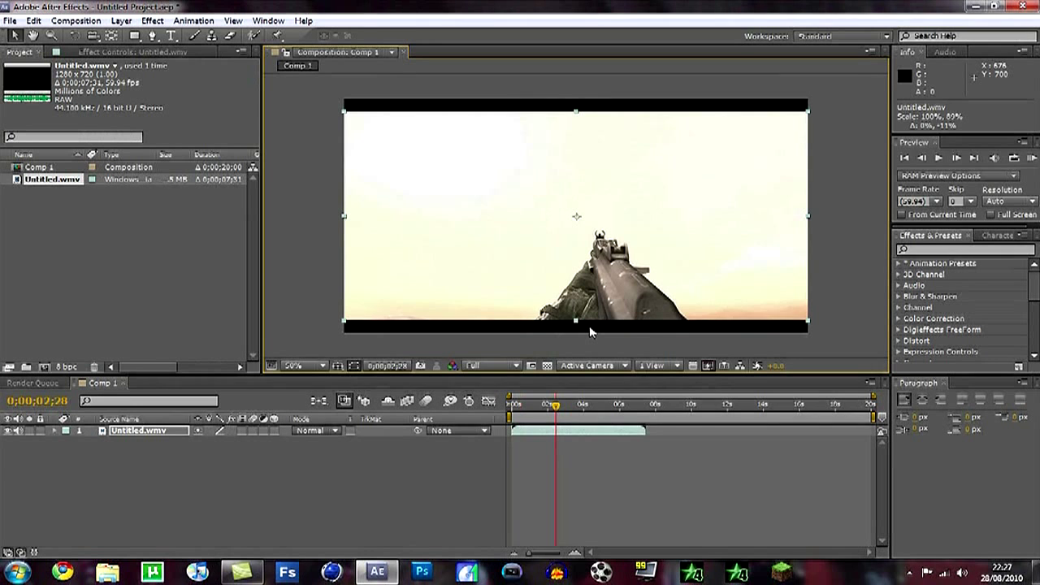
left_click(815, 166)
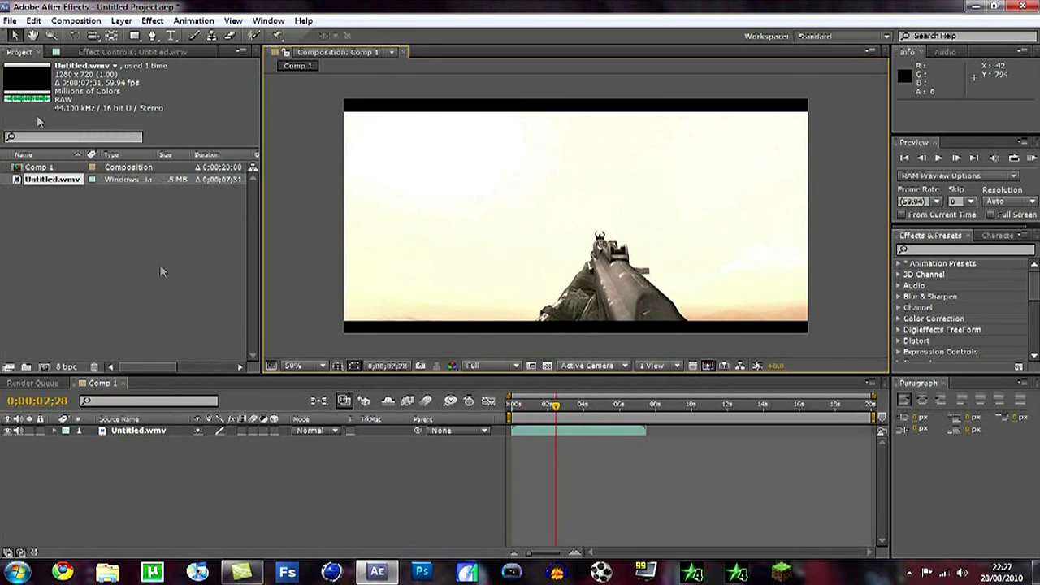
Add an adjustment layer above the clip, reduce its vertical scale to about 91% and nudge it down to position 640, 362
left_click(566, 406)
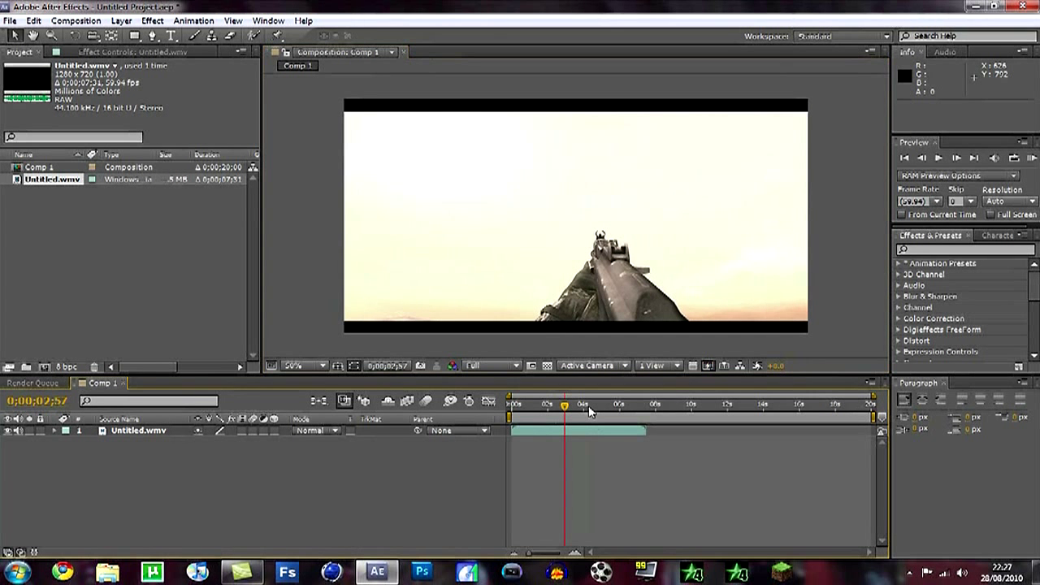
left_click(588, 406)
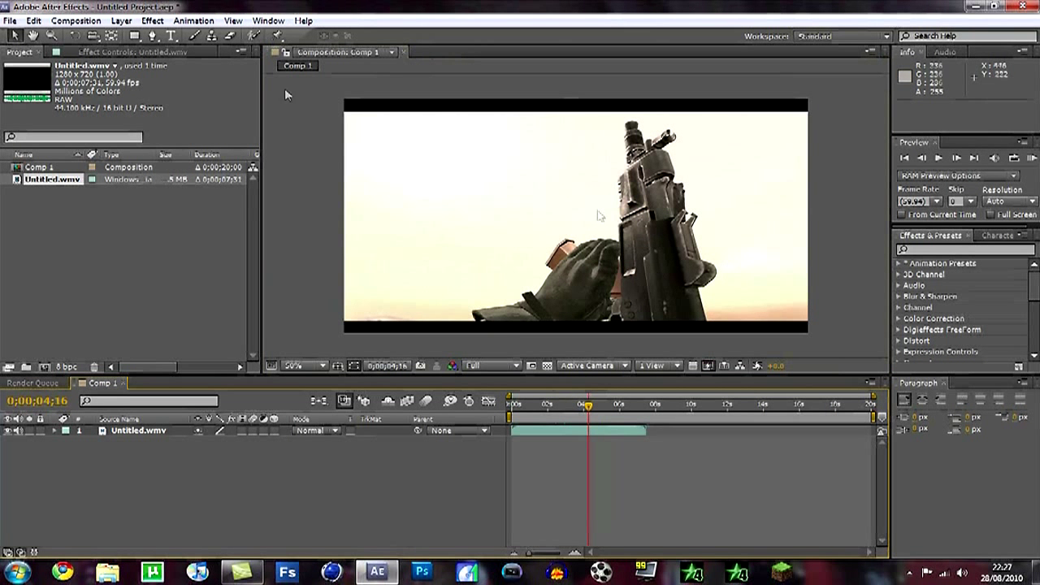
left_click(124, 22)
mouse_move(146, 37)
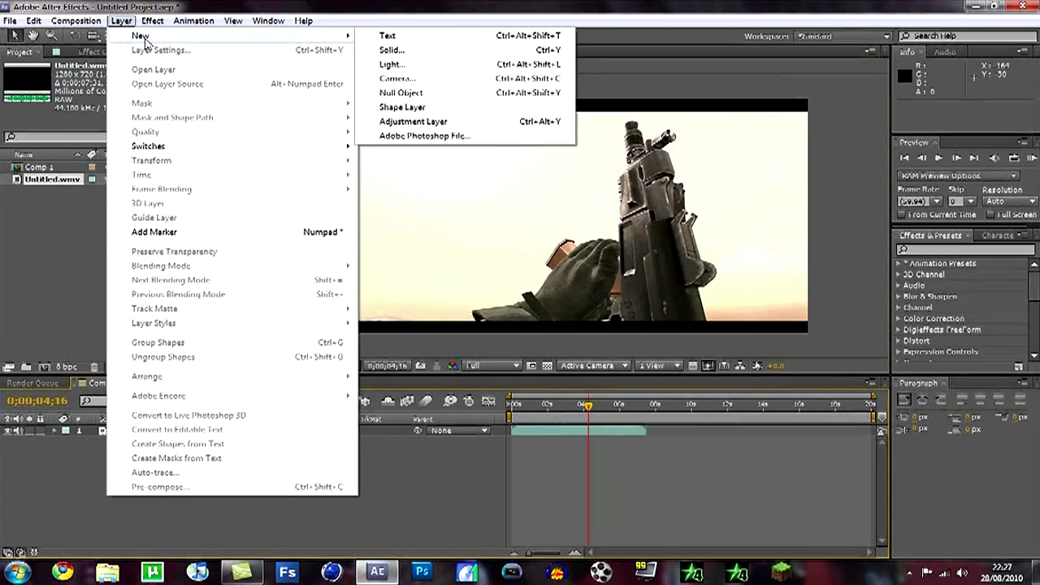
left_click(467, 121)
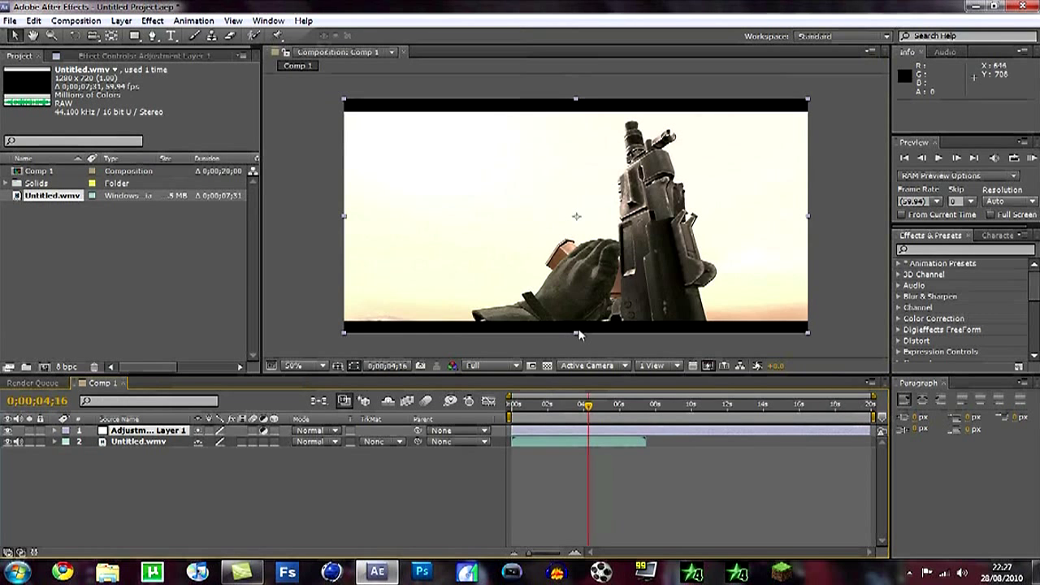
left_click_drag(576, 333, 575, 321)
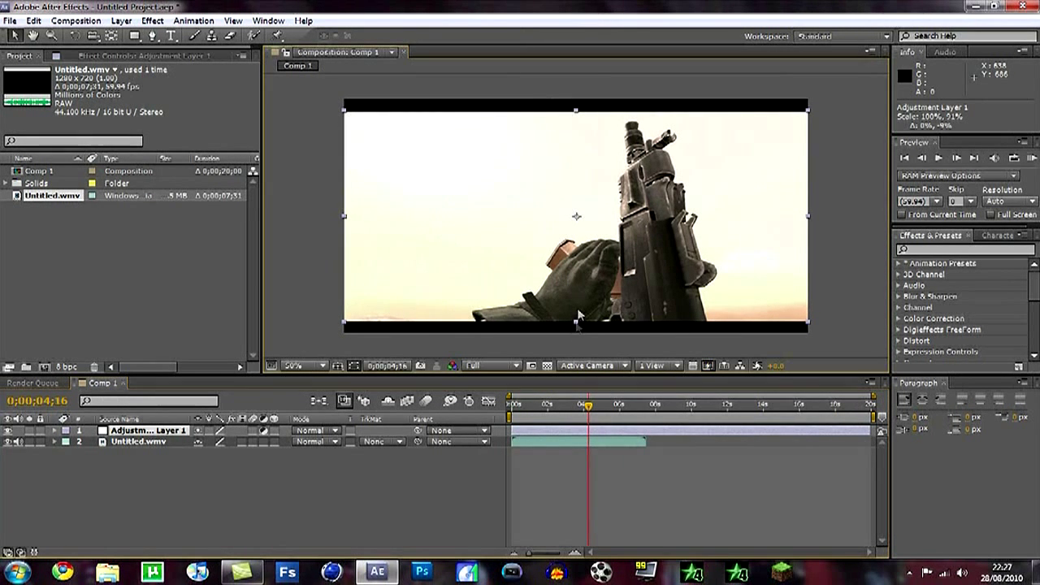
left_click(583, 292)
key("Down")
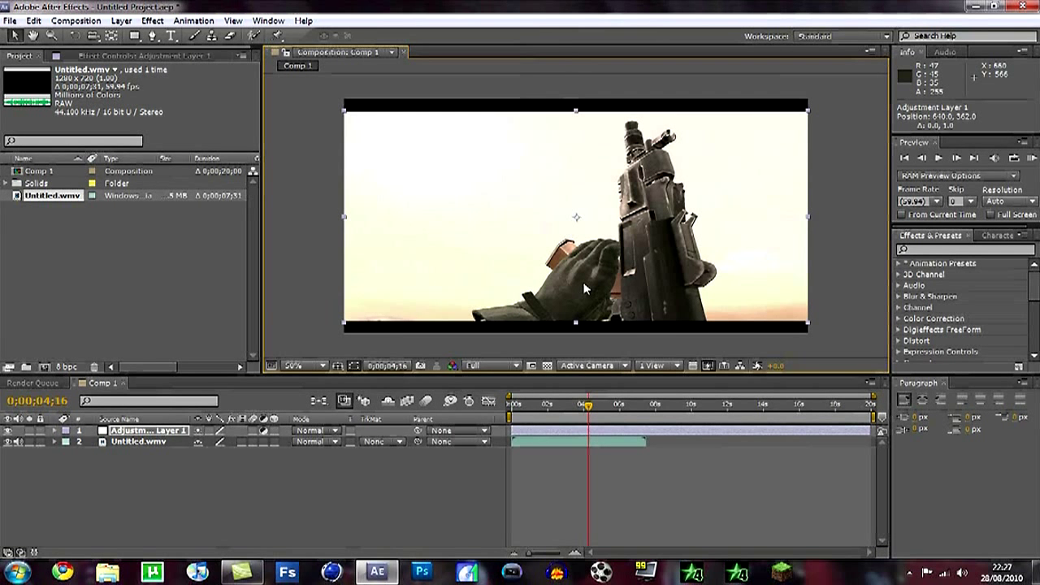
Apply the Curves effect to the adjustment layer and shape the RGB curve into an S, raising the highlights and lowering the shadows
left_click(152, 20)
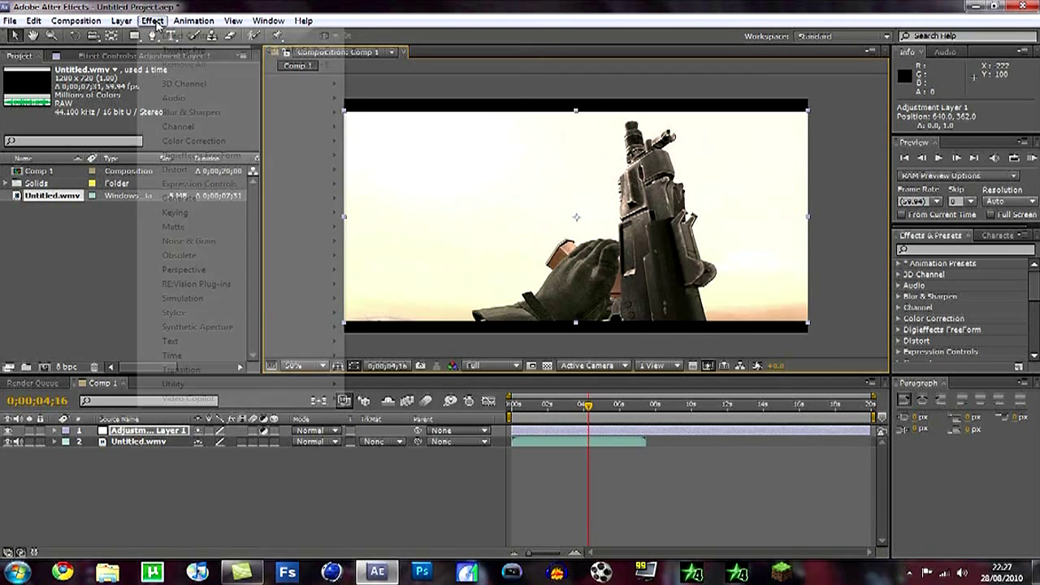
mouse_move(244, 143)
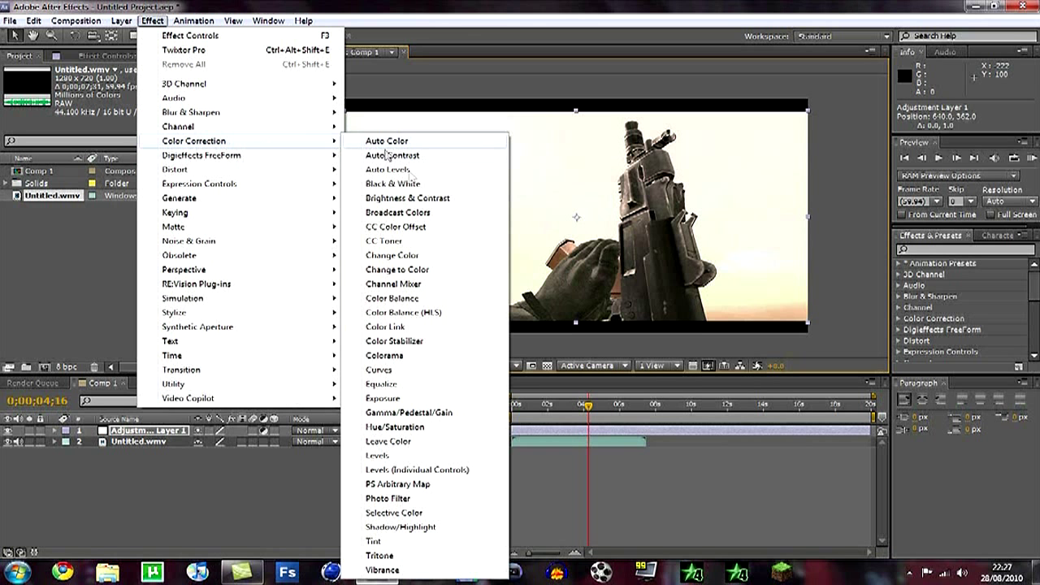
left_click(438, 372)
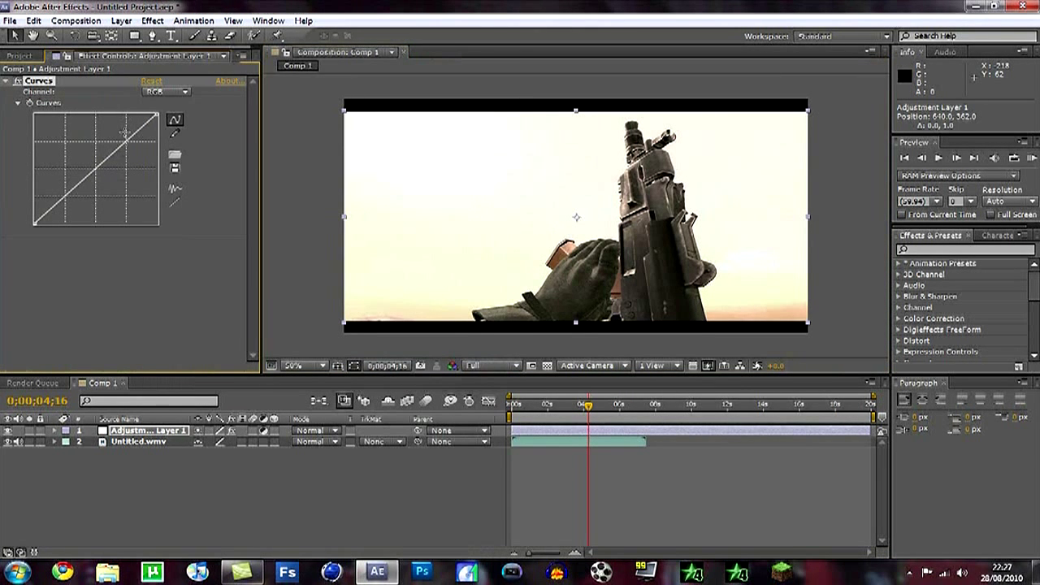
left_click_drag(126, 140, 114, 146)
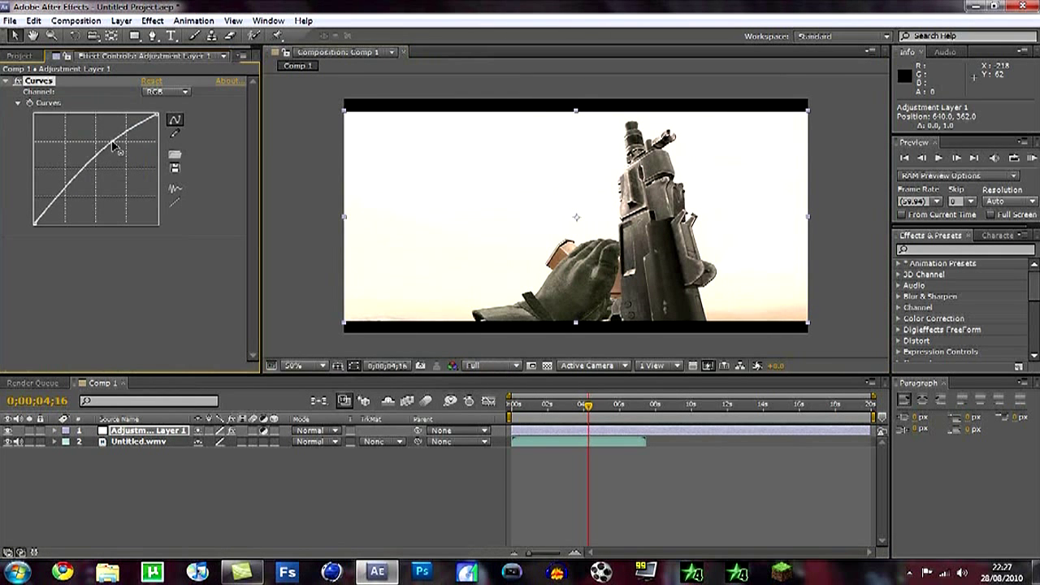
left_click_drag(67, 202, 79, 199)
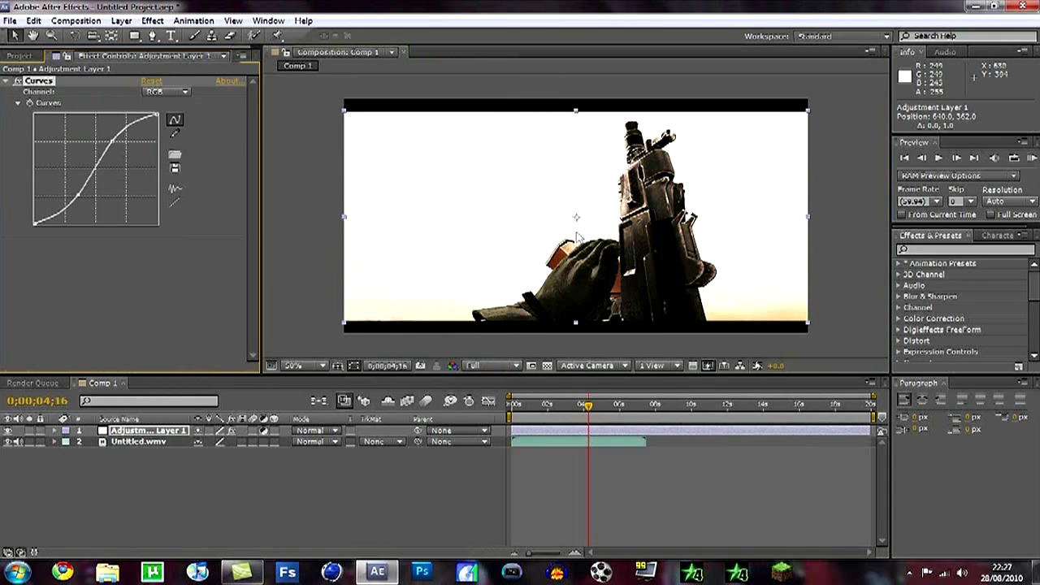
Enable frame blending for the composition and set the Untitled.wmv layer's frame blending to Pixel Motion
left_click(151, 442)
left_click_drag(590, 409, 584, 410)
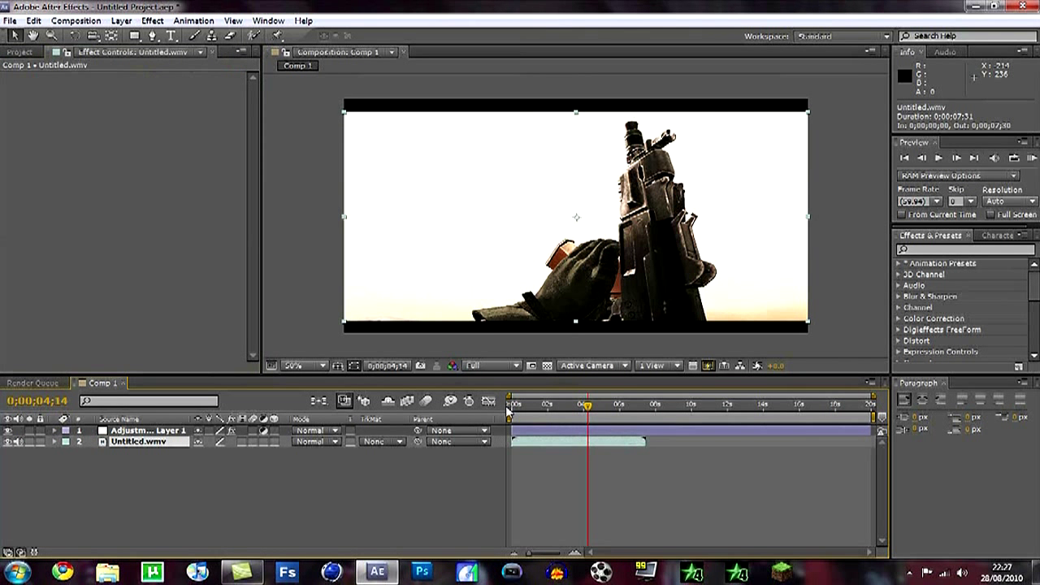
left_click_drag(507, 409, 531, 412)
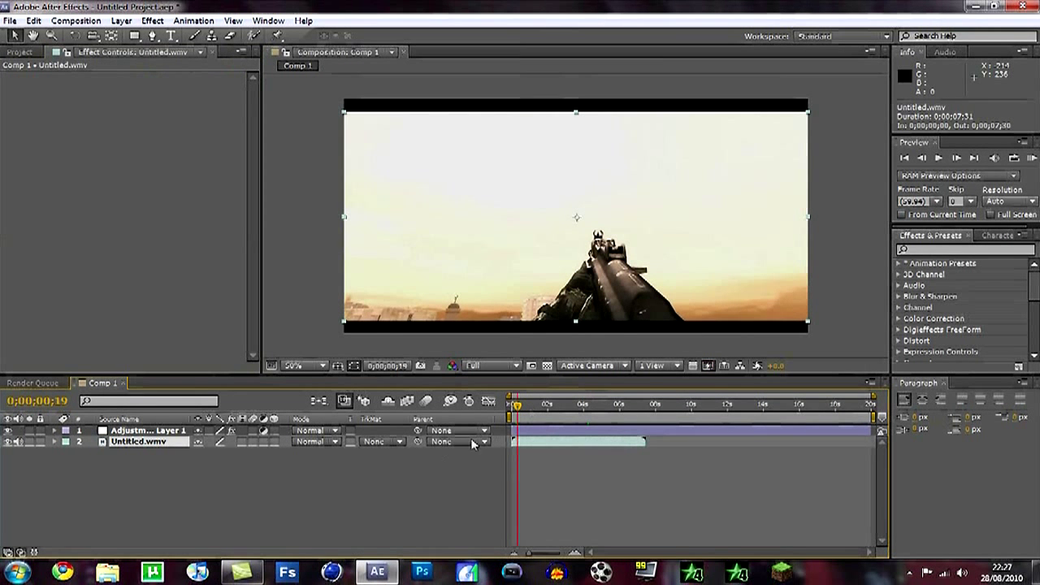
left_click(407, 401)
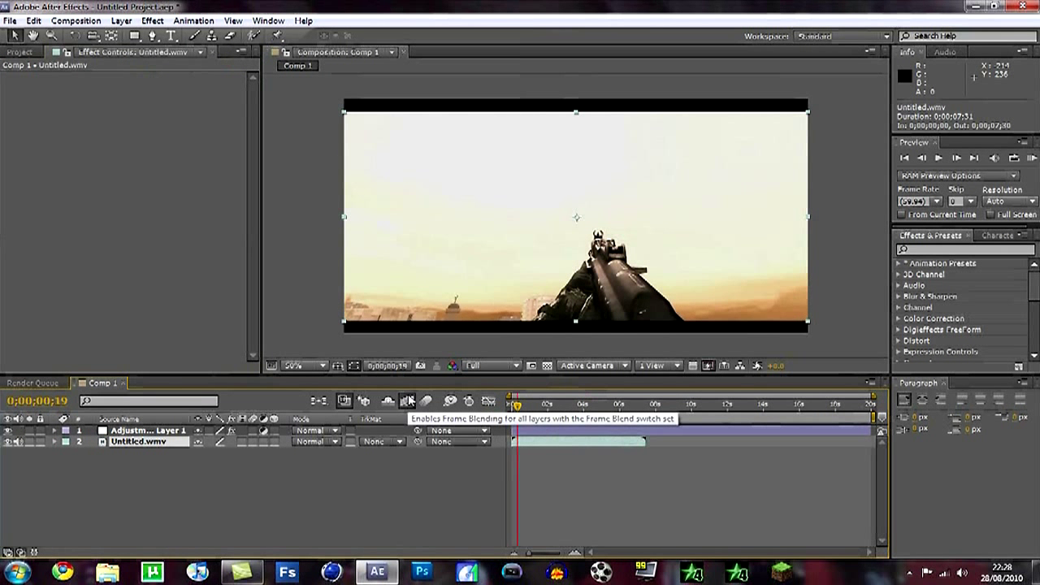
left_click(121, 20)
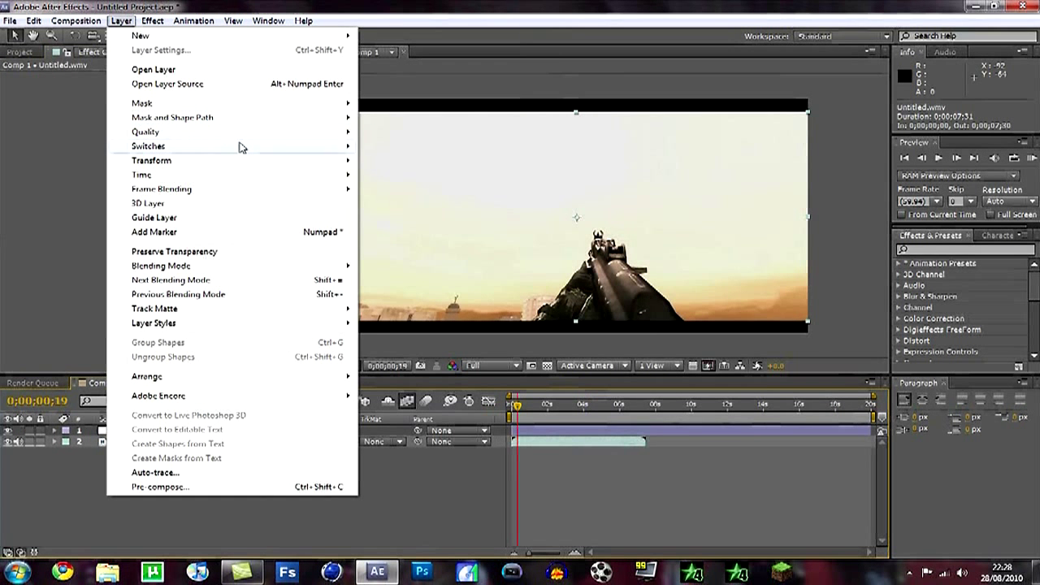
mouse_move(340, 190)
left_click(421, 218)
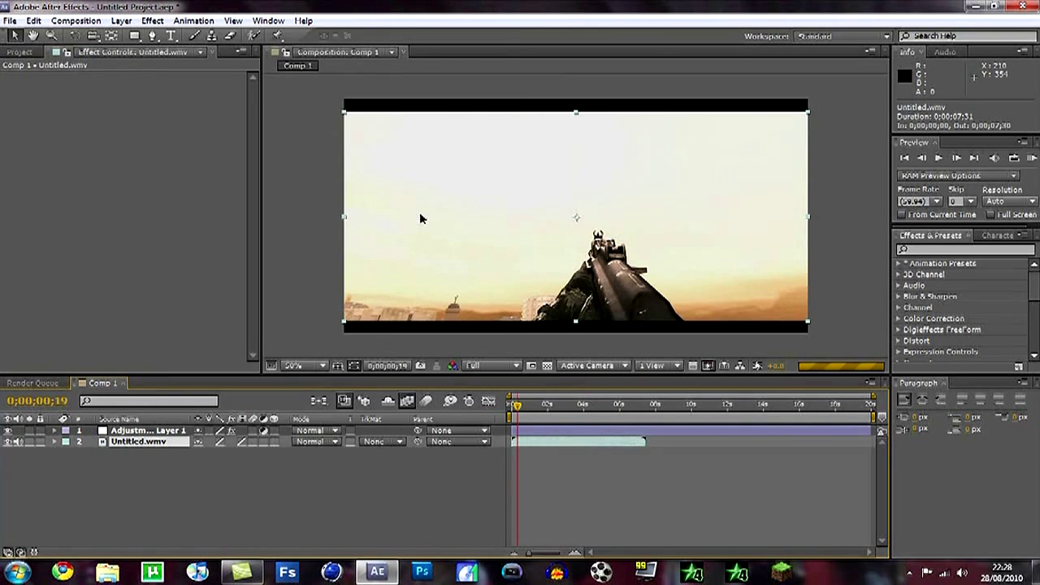
Apply the RE:Vision Twixtor Pro effect to the Untitled.wmv layer and set its input frame rate to 59.94
left_click(152, 21)
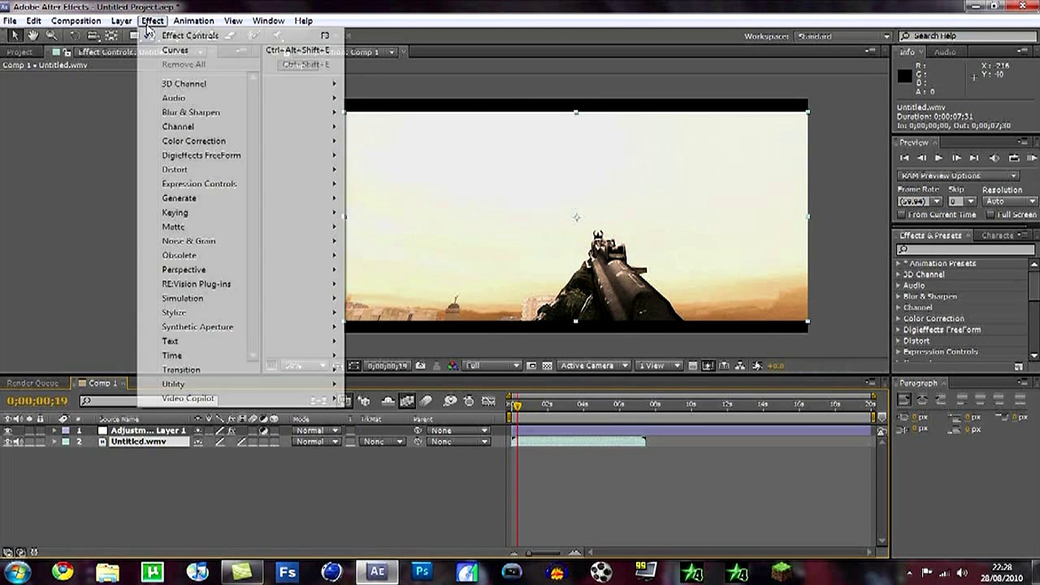
mouse_move(307, 406)
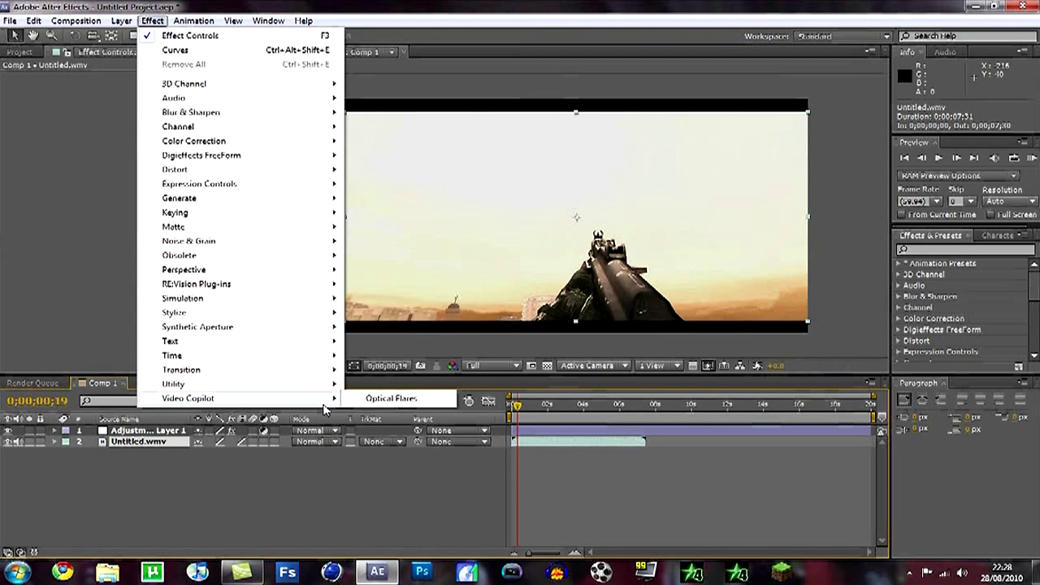
mouse_move(284, 290)
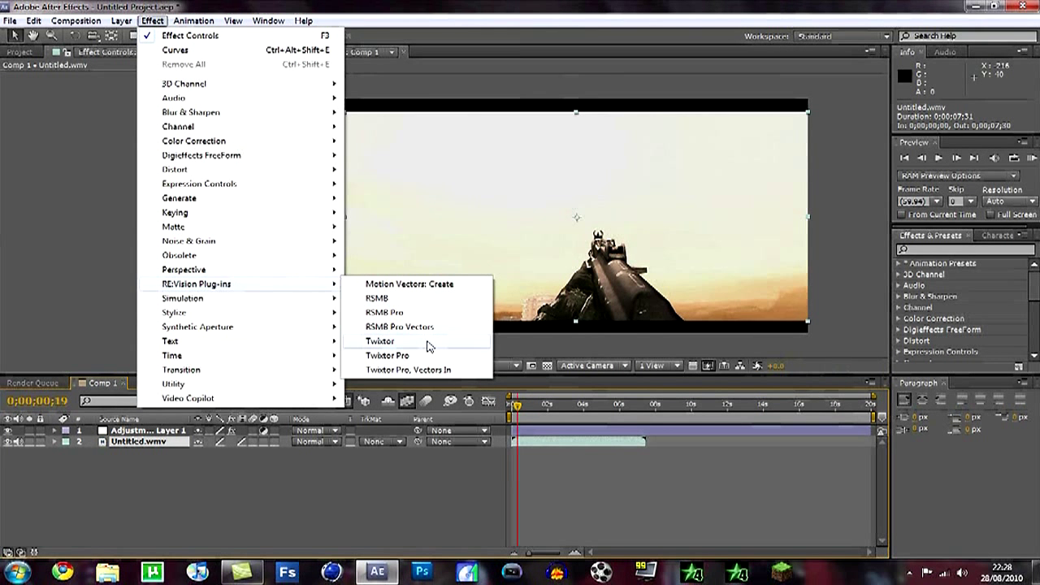
left_click(400, 356)
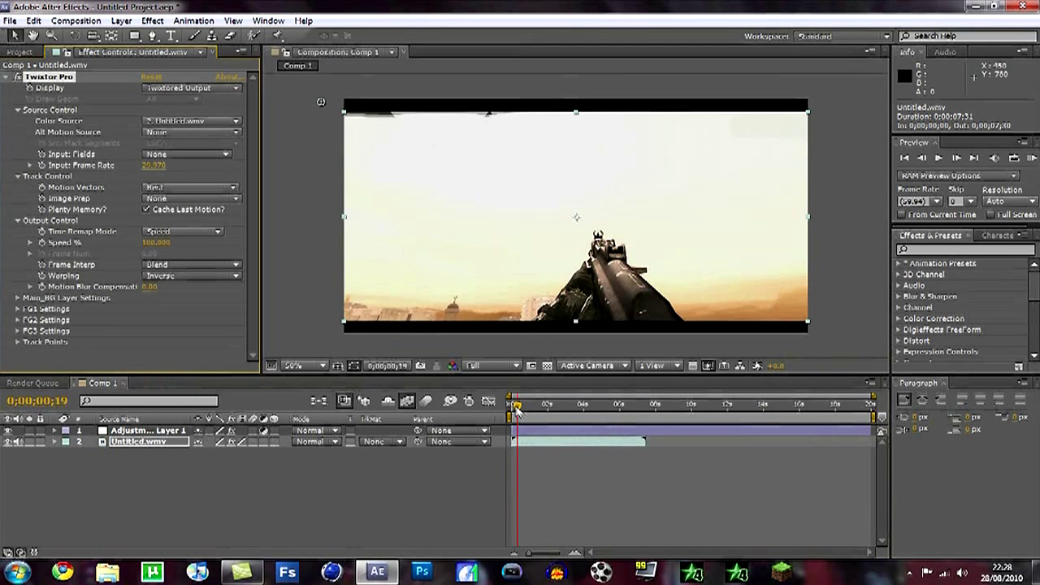
left_click(154, 165)
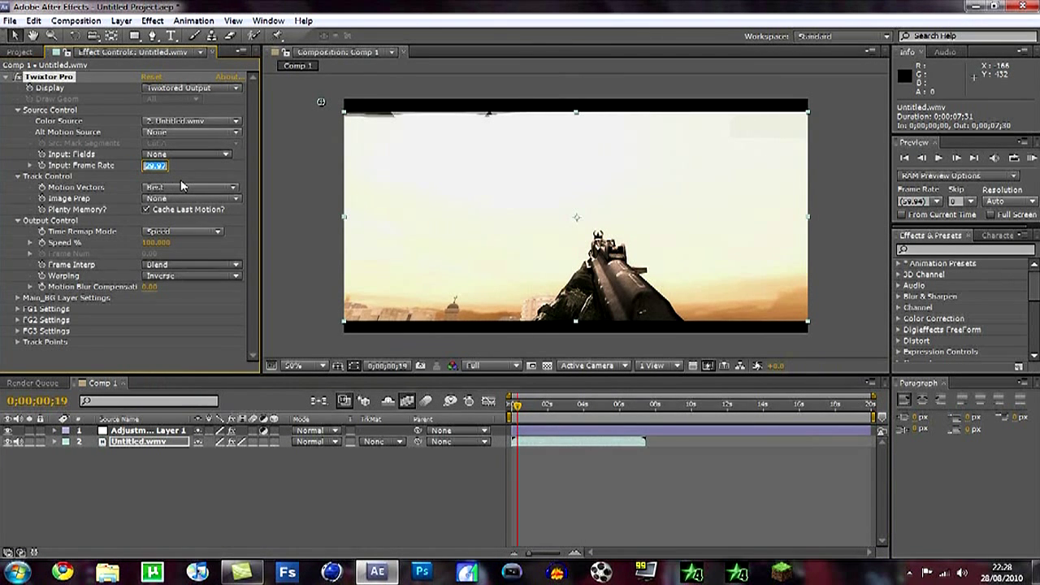
type("59.94")
key("Return")
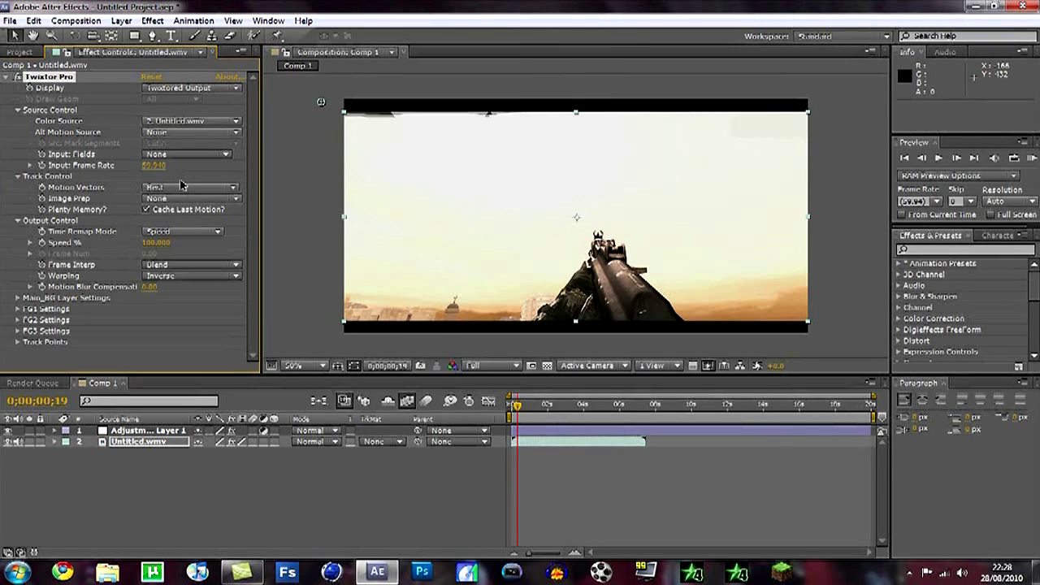
Lower the composition's preview resolution to Quarter
left_click(537, 406)
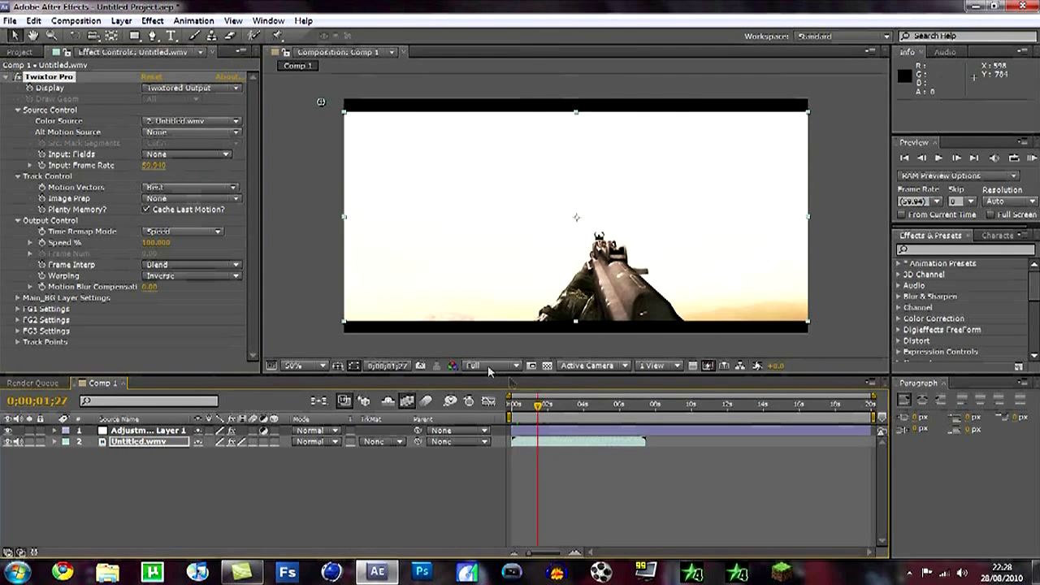
left_click(491, 365)
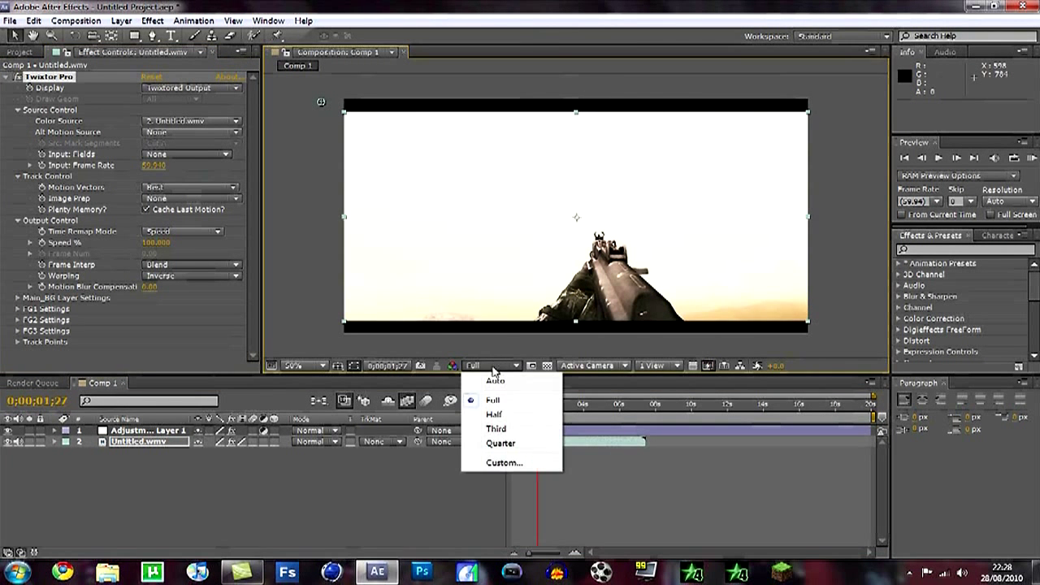
left_click(530, 442)
Find the reload moment in the clip where the hand reaches the magazine and set the current time to 0;00;04;16
left_click(552, 406)
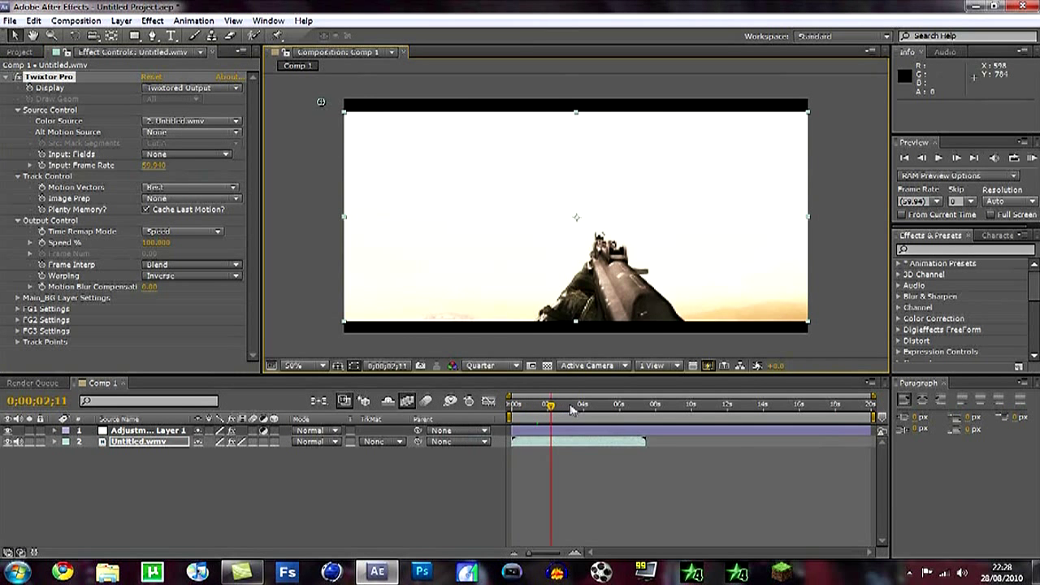
left_click(571, 406)
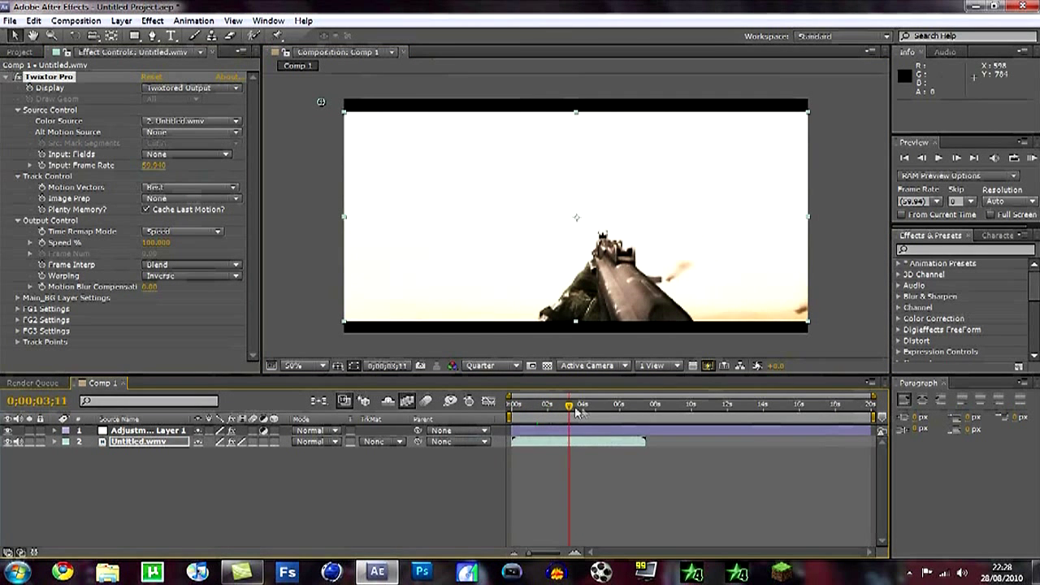
left_click(577, 406)
left_click(577, 404)
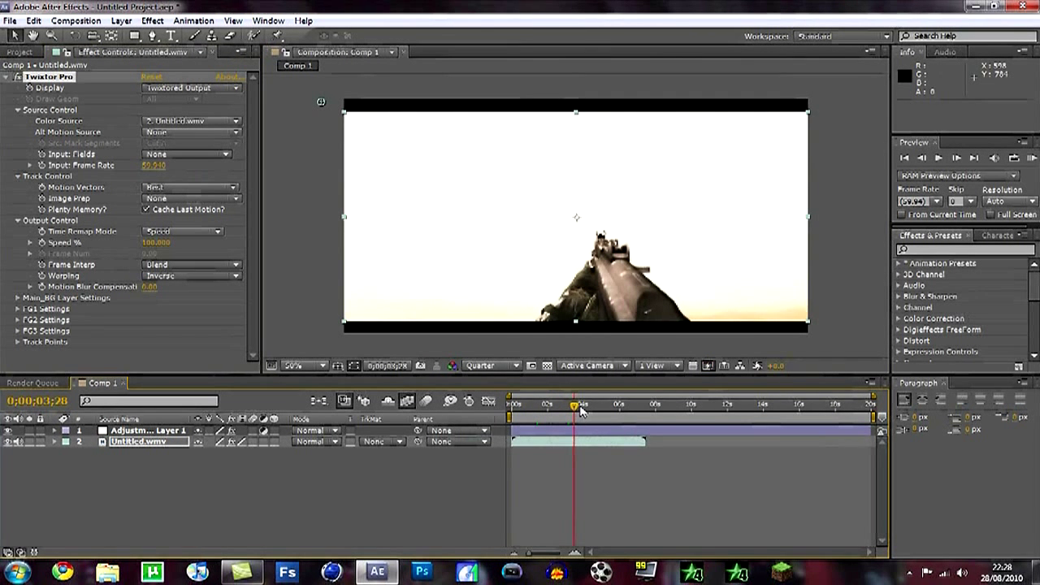
left_click(580, 405)
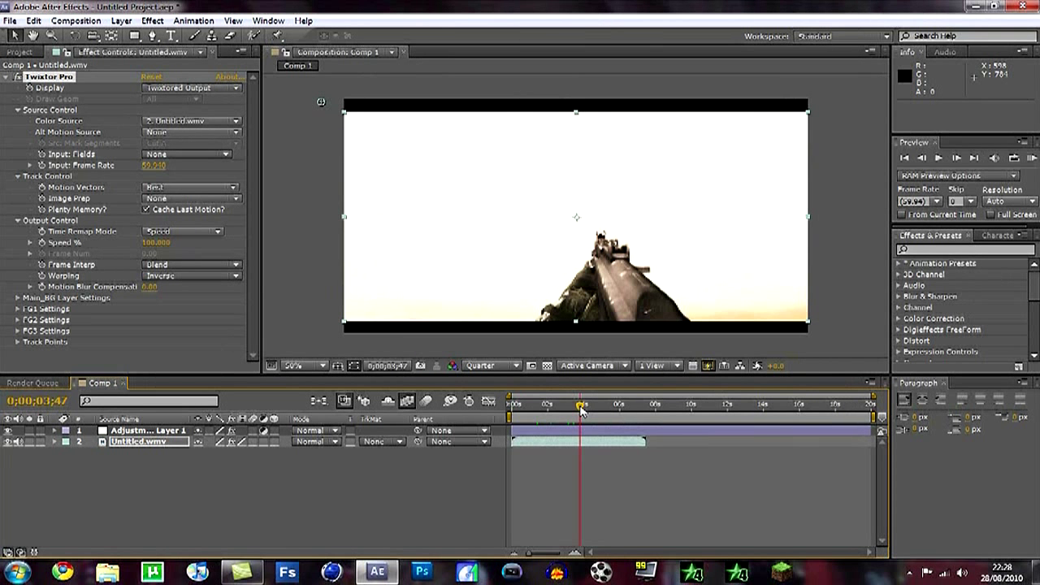
left_click_drag(579, 404, 585, 405)
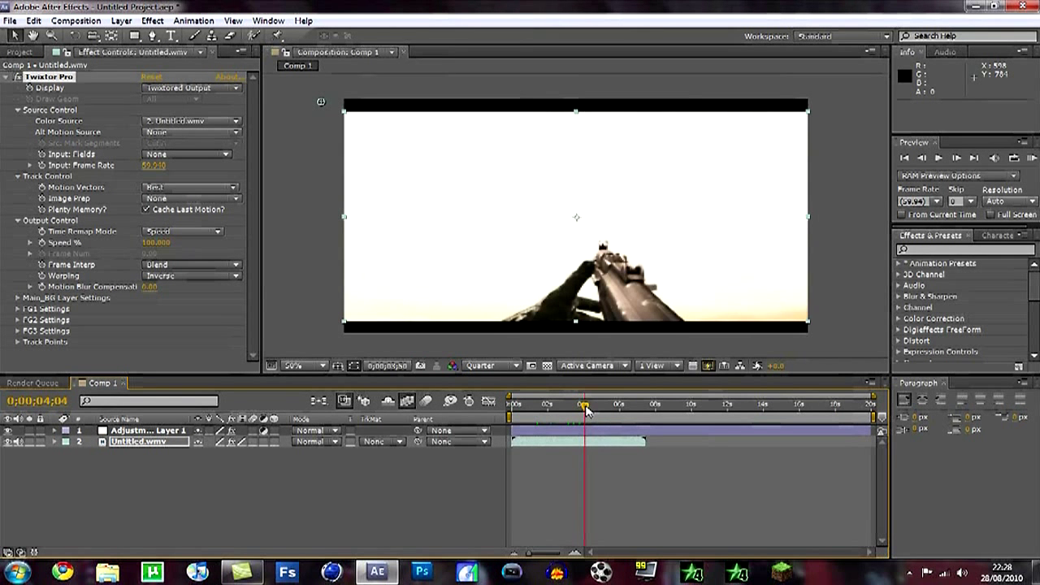
left_click(591, 410)
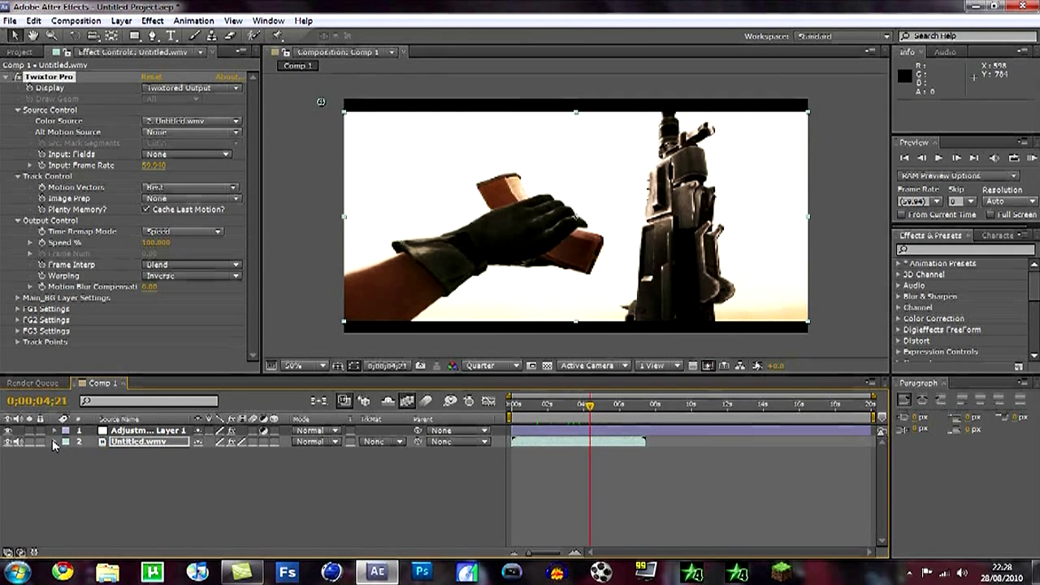
left_click(589, 411)
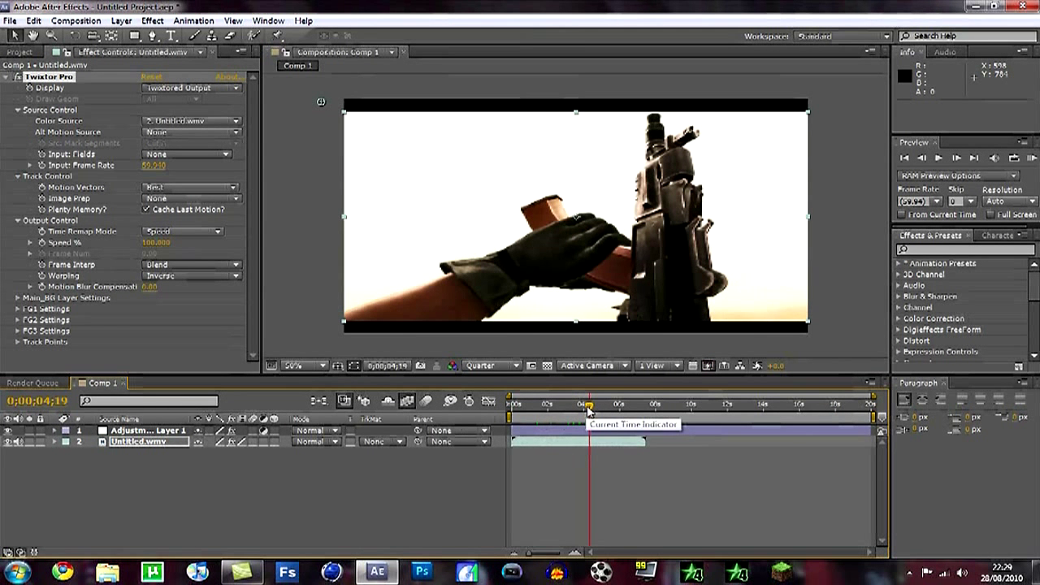
left_click(586, 411)
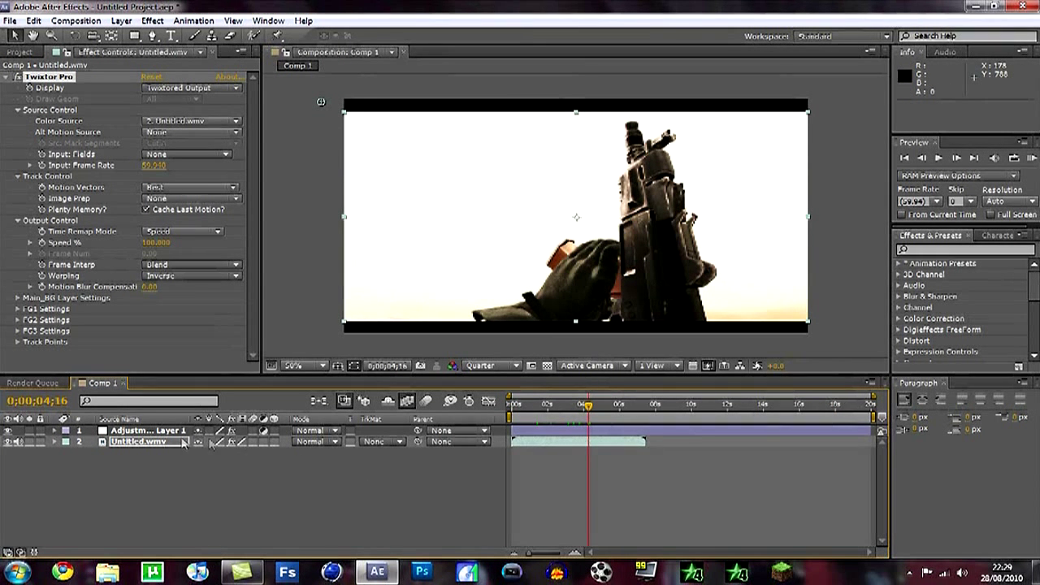
Reveal Twixtor Pro's Output Control properties on the Untitled.wmv layer and start keyframing Speed % at 0;00;04;16
left_click(56, 441)
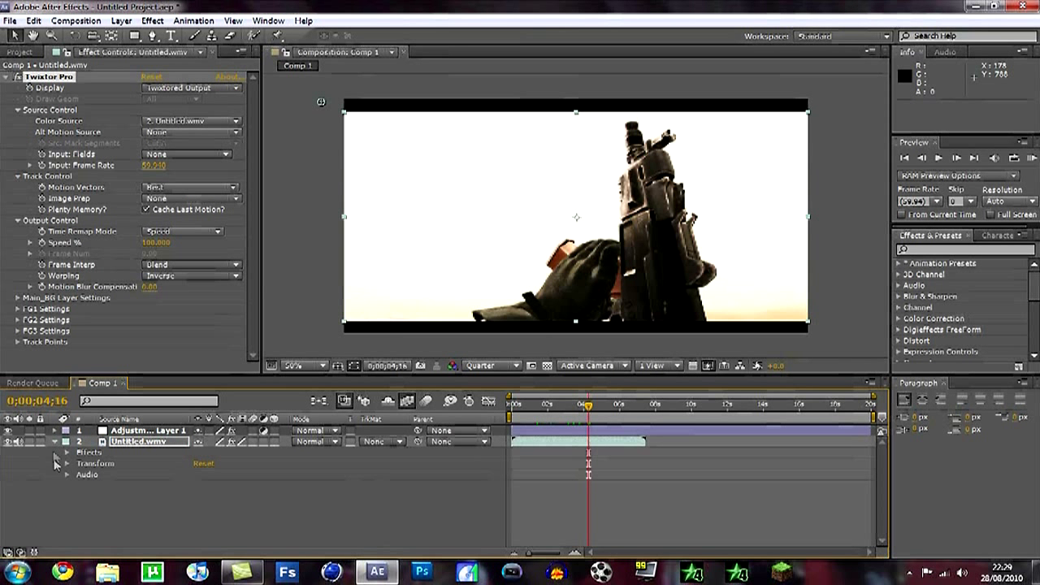
left_click(67, 454)
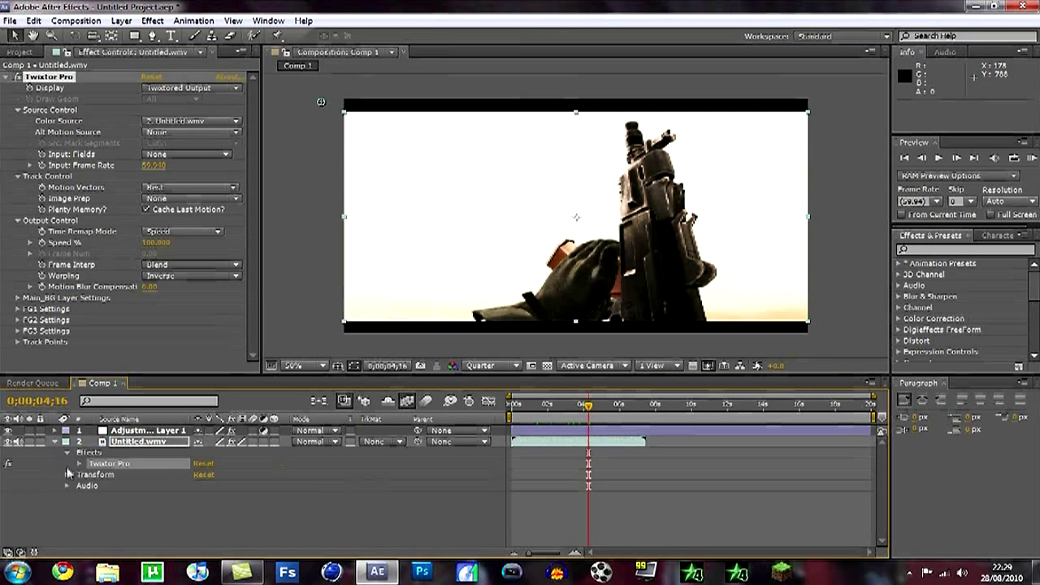
left_click(79, 464)
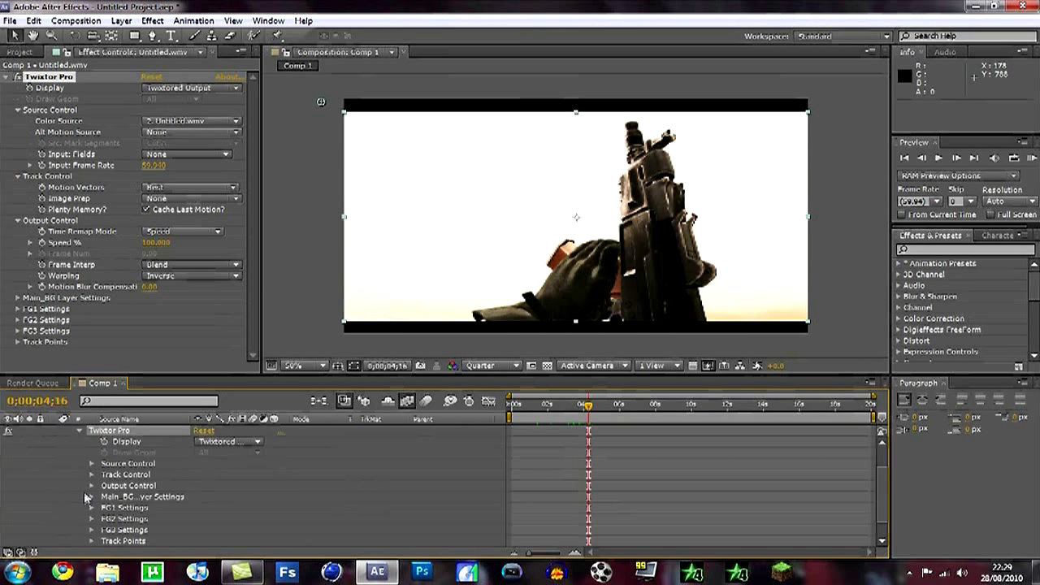
left_click(92, 486)
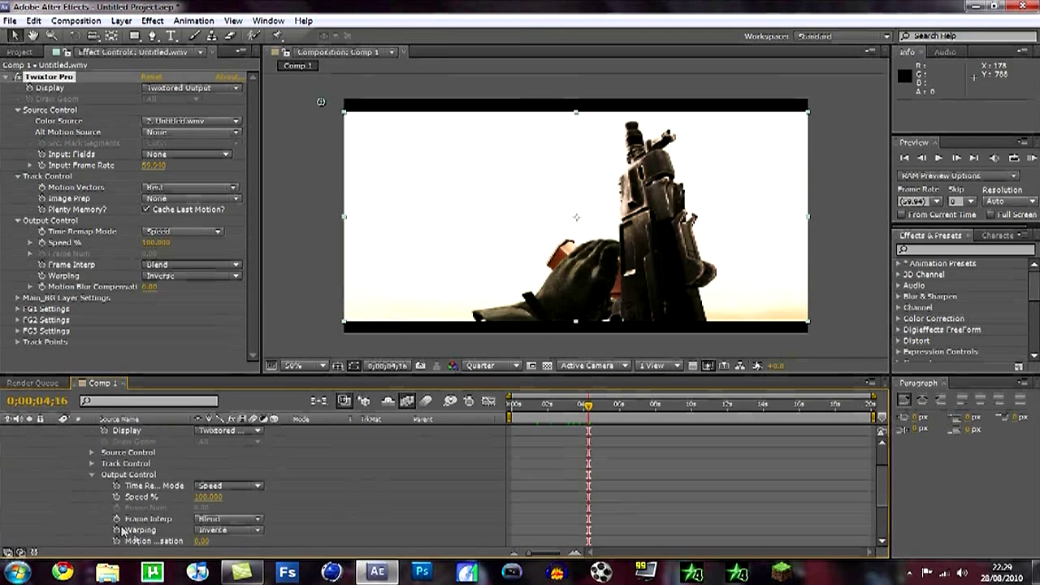
left_click(117, 497)
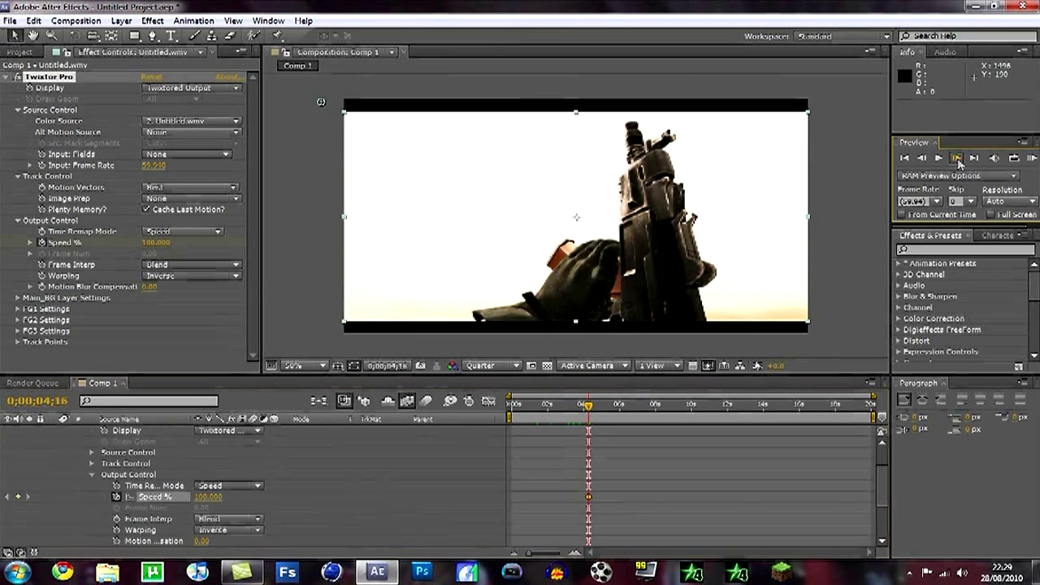
Advance one frame to 0;00;04;17 and set Twixtor's Speed % to 1
left_click(956, 159)
left_click(203, 495)
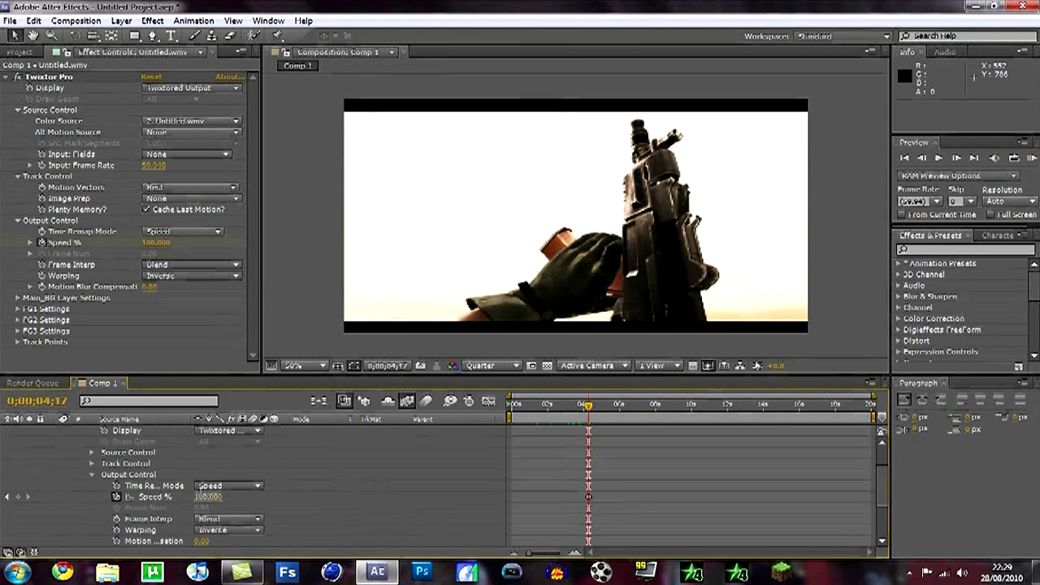
type("1")
key("Return")
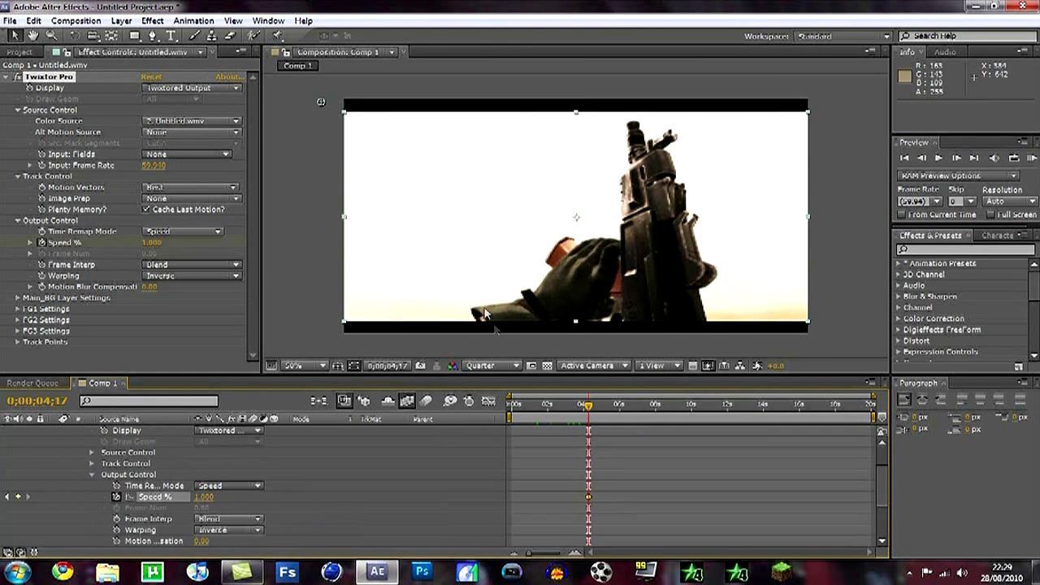
Add a Speed % keyframe at 0;00;05;22 holding the slow speed, and set Speed % to 100 one frame further on
left_click_drag(590, 409, 613, 409)
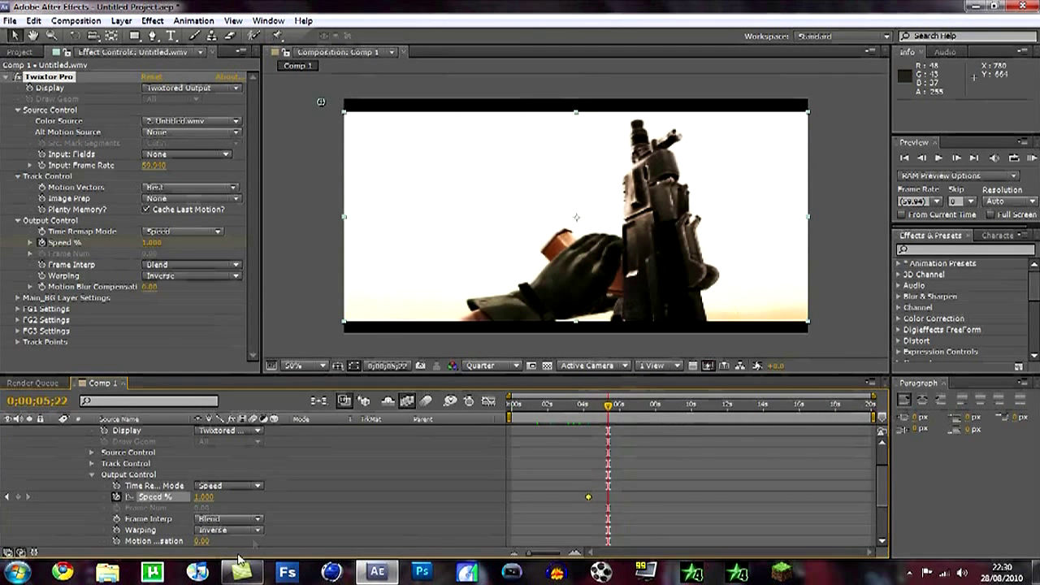
left_click(18, 496)
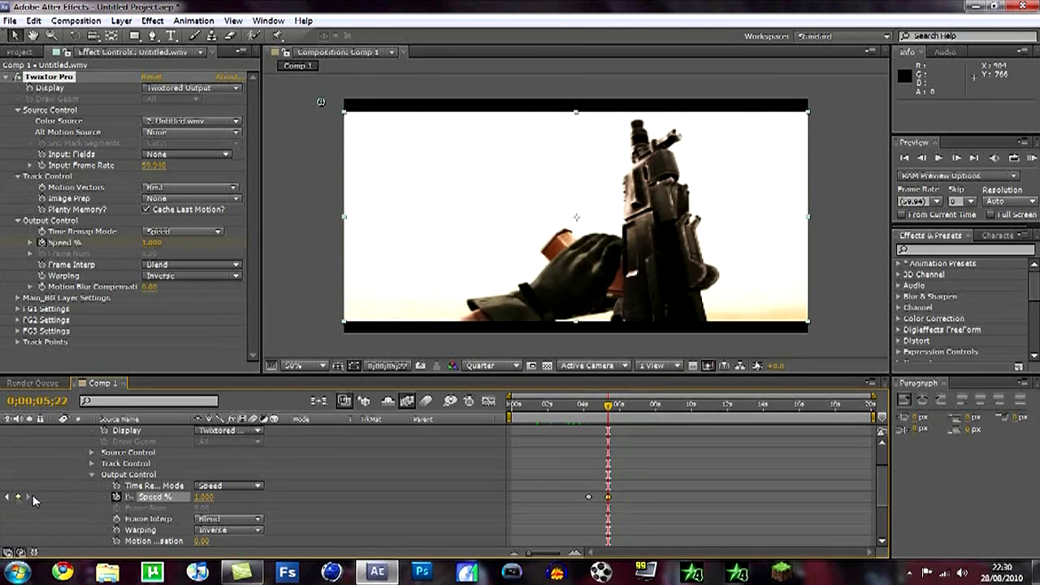
left_click(957, 158)
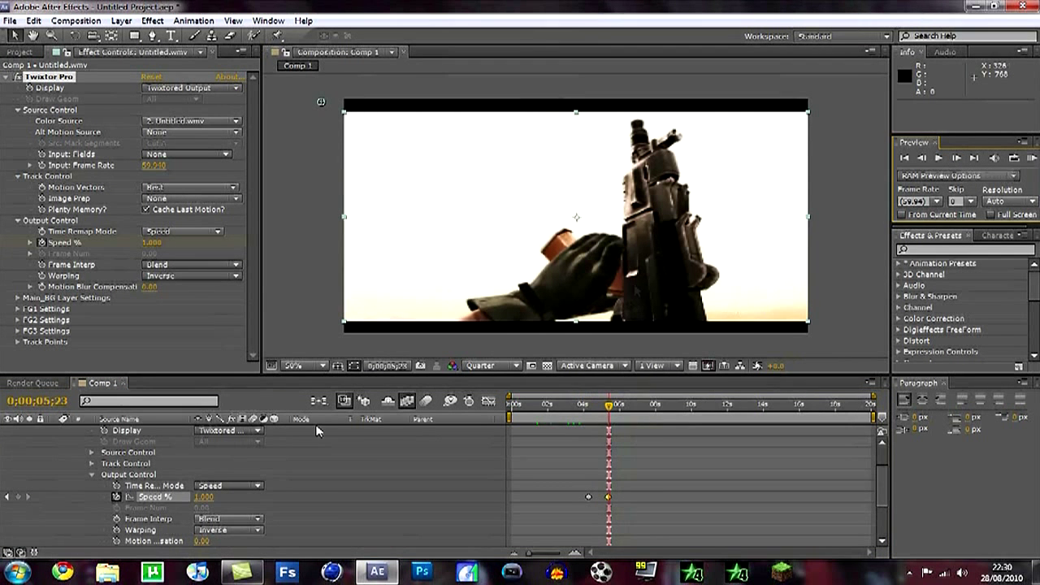
left_click(204, 497)
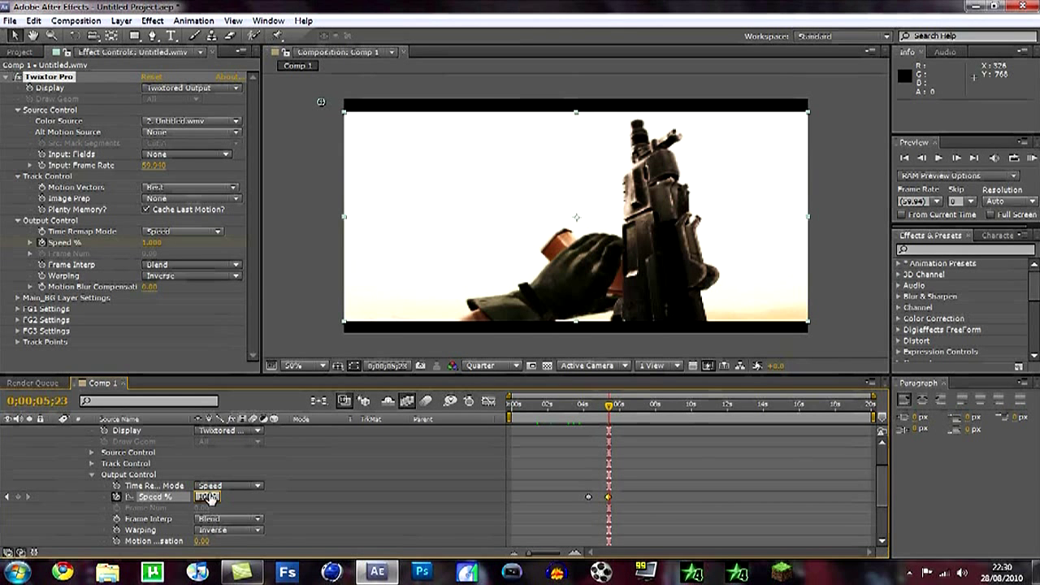
type("100")
key("Return")
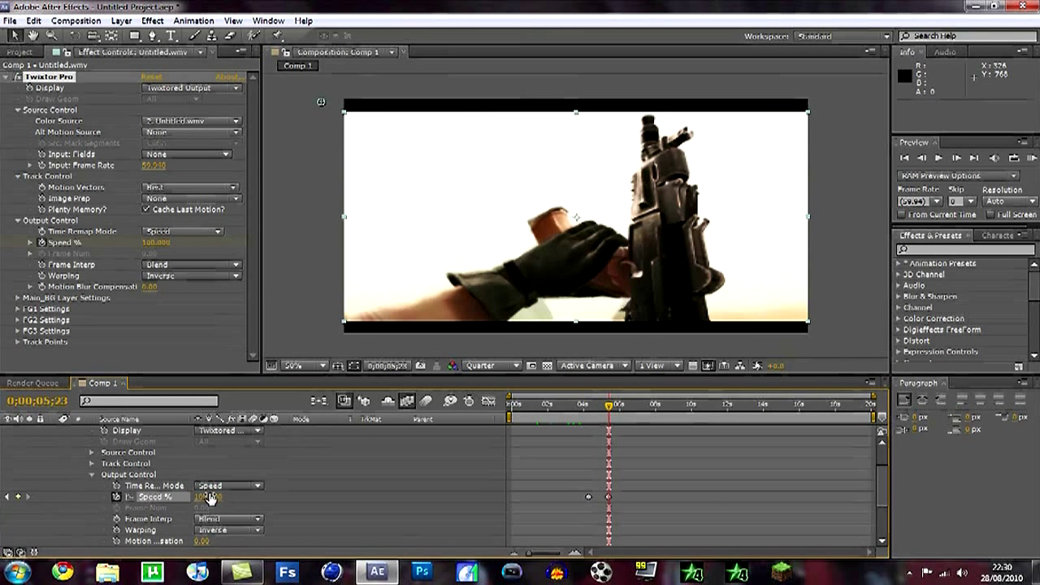
Enable time remapping on the Untitled.wmv layer and extend its out point to the end of the composition
left_click(633, 405)
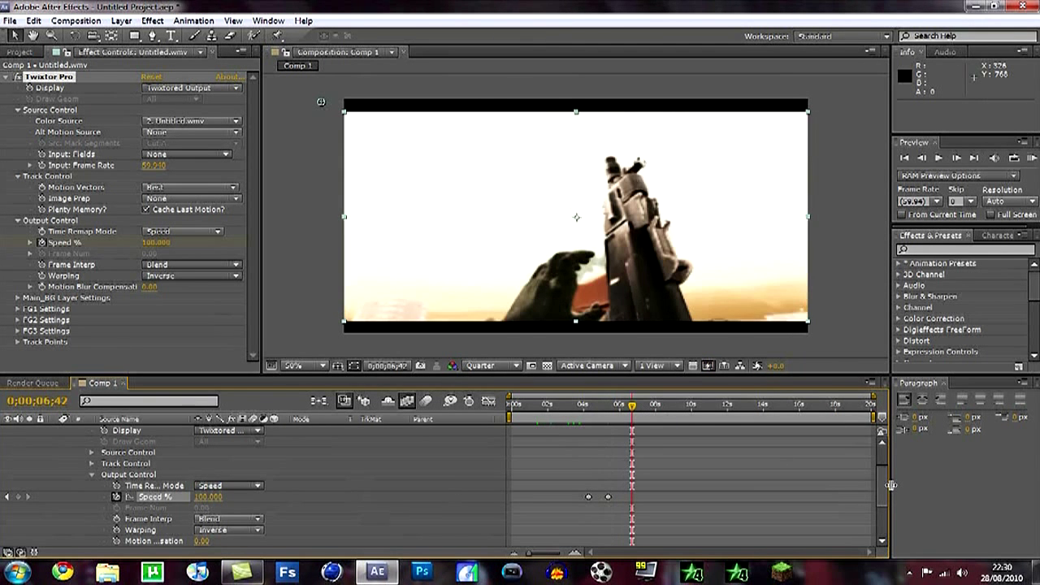
mouse_move(885, 487)
left_mouse_down()
mouse_move(886, 455)
mouse_move(882, 482)
left_mouse_up()
scroll(722, 446, "up", 5)
left_click(639, 404)
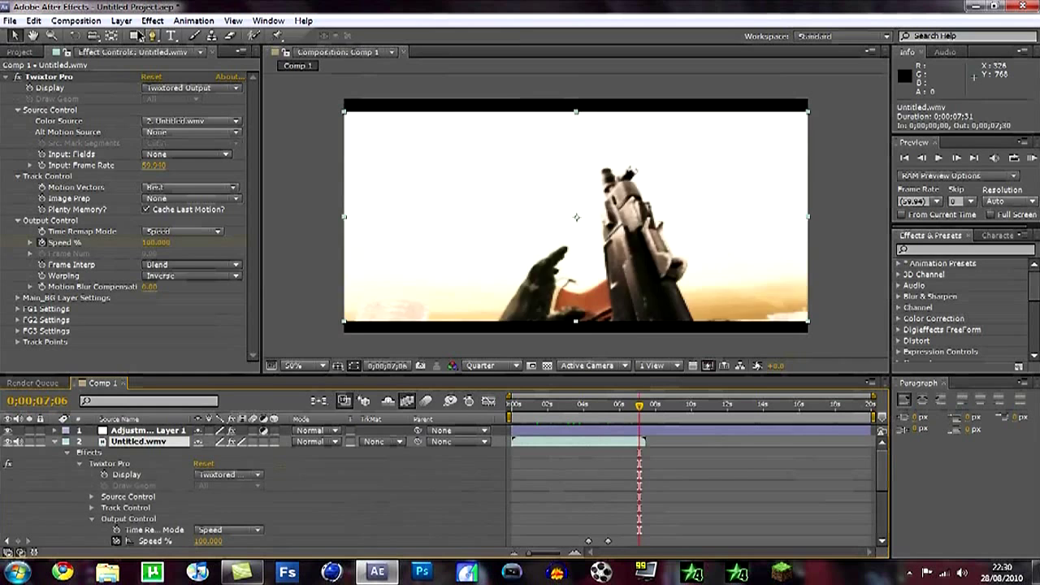
left_click(121, 20)
mouse_move(256, 167)
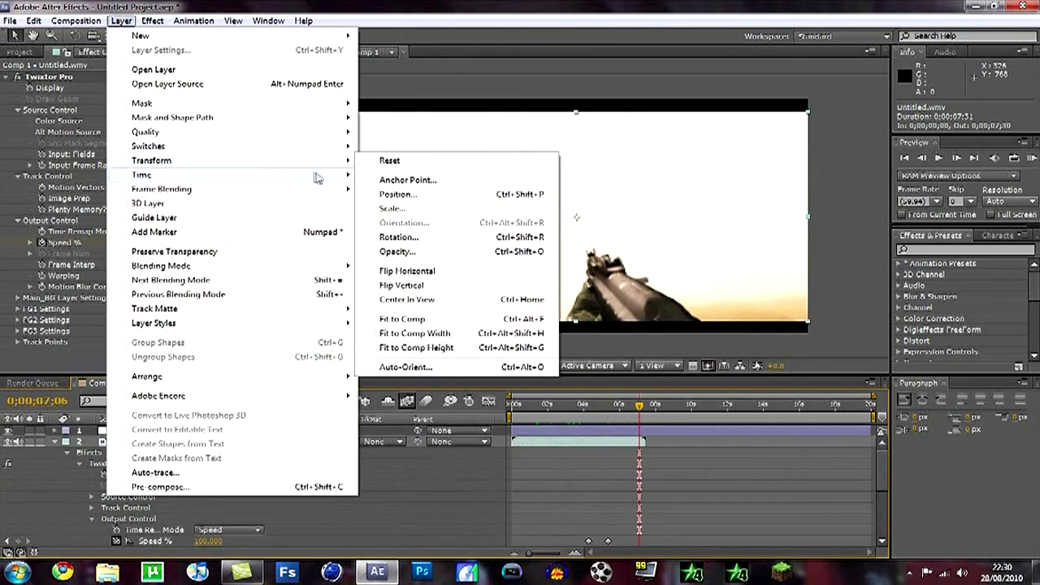
left_click(419, 175)
left_click_drag(644, 441, 873, 441)
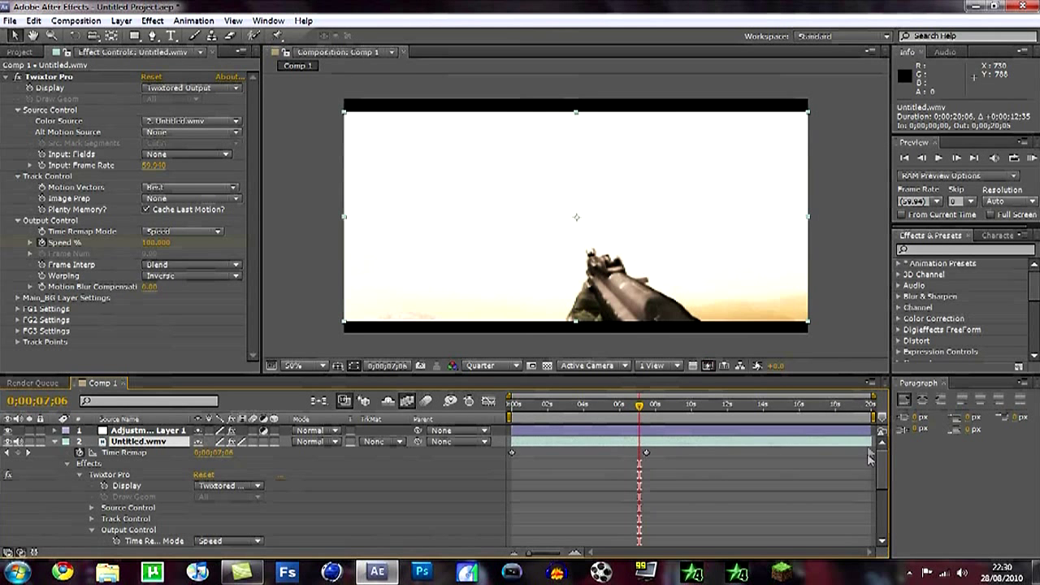
Scrub the composition from about 0;00;01;13 past the Speed % keyframes to review the slow-motion section
scroll(873, 480, "down", 3)
left_click_drag(639, 404, 536, 410)
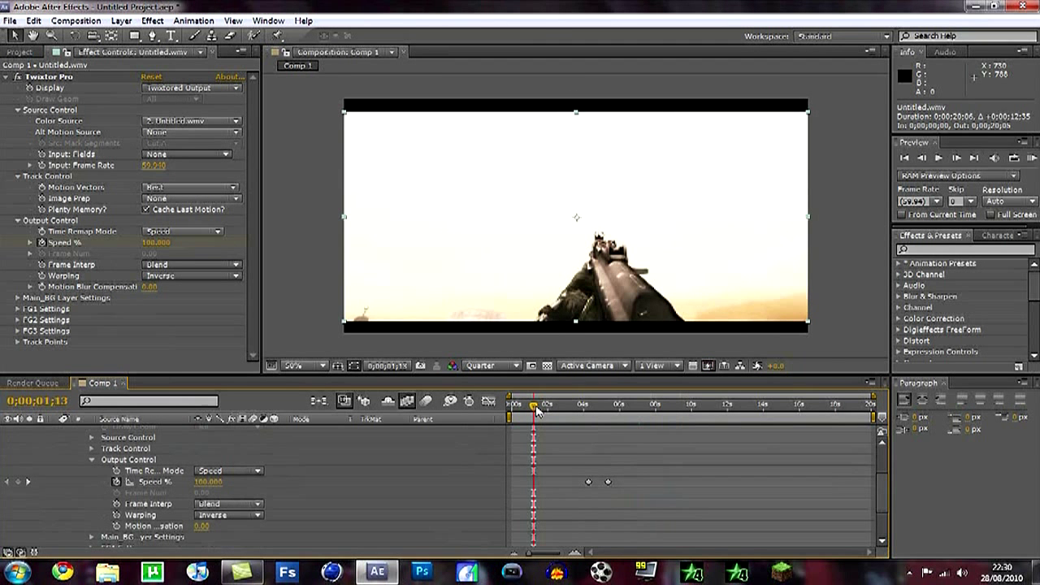
left_click_drag(536, 410, 558, 411)
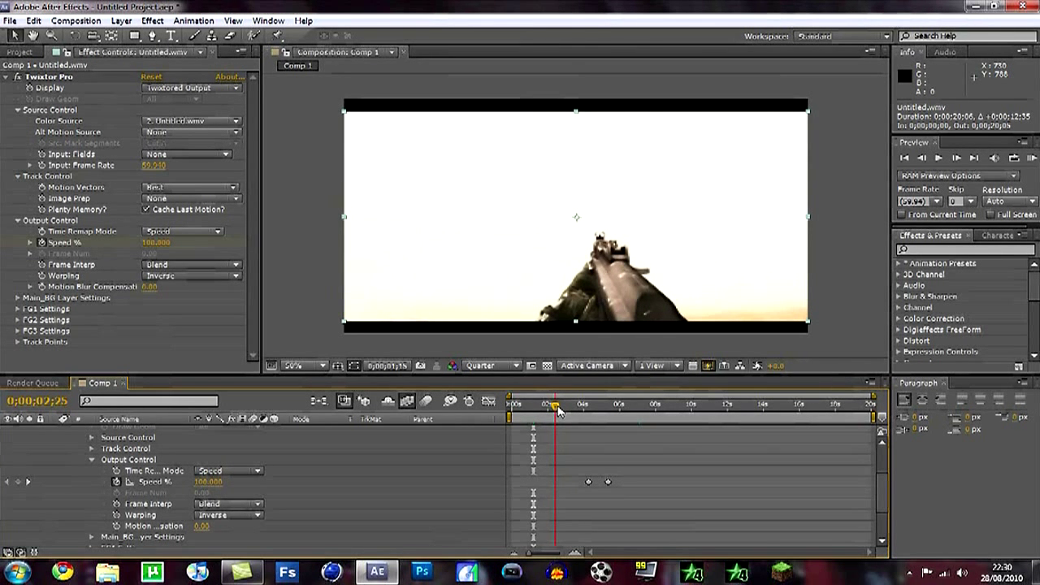
left_click_drag(558, 411, 614, 415)
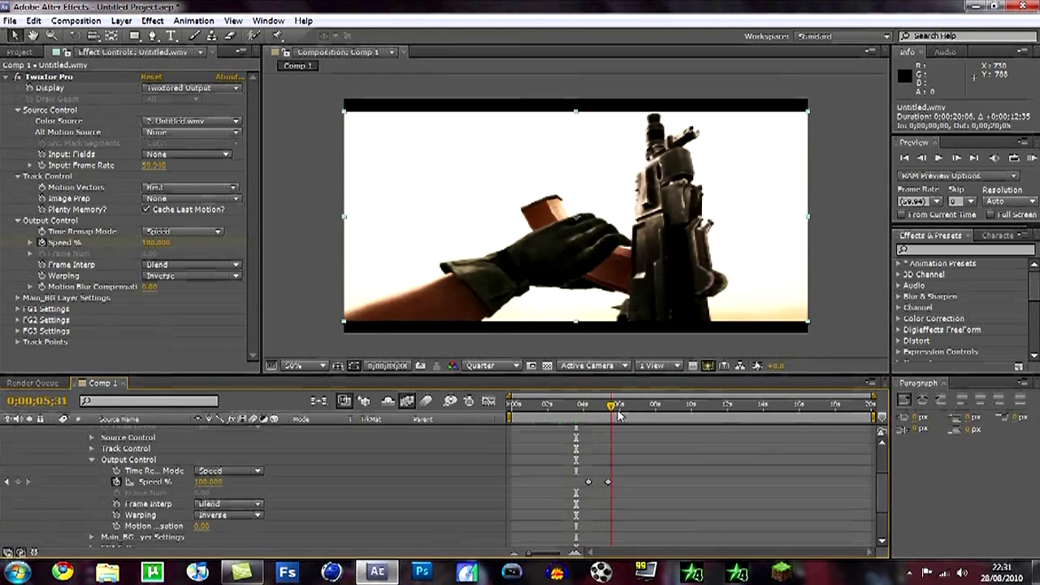
Scrub past the magazine removal to 0;00;06;34 and add a Speed % keyframe there that holds the 100 speed
left_click(622, 414)
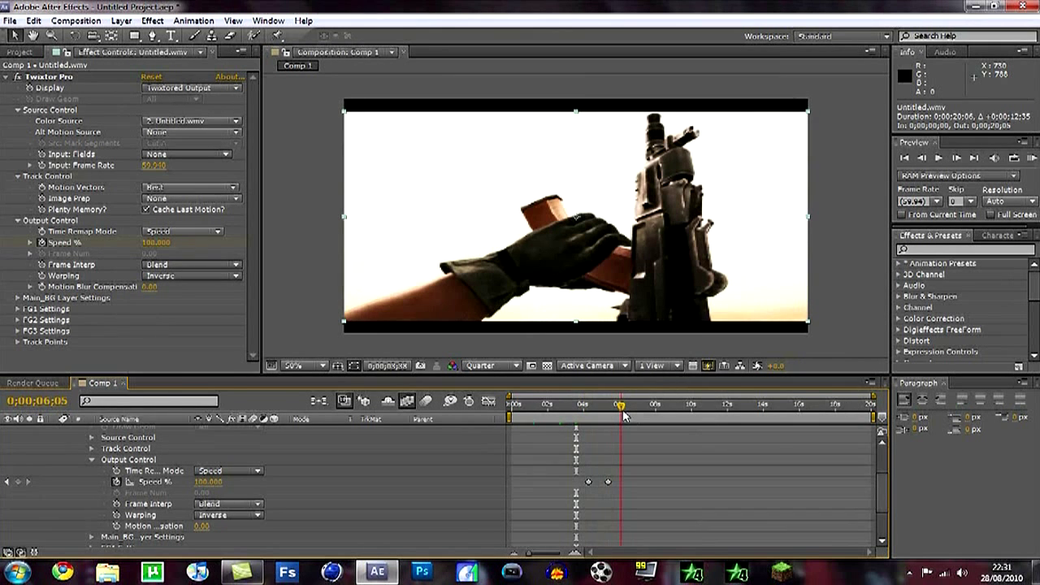
left_click_drag(619, 412, 626, 413)
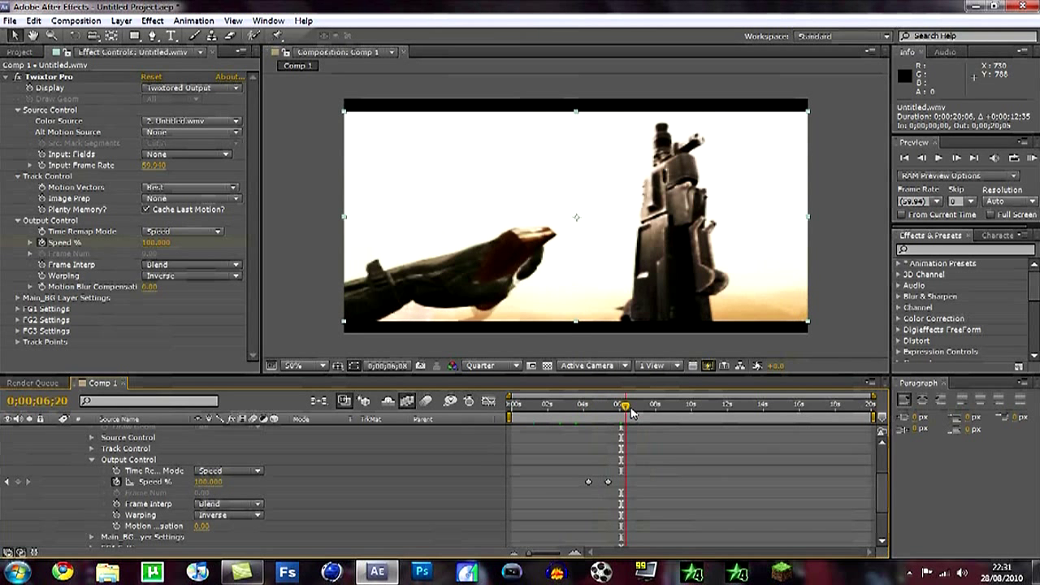
left_click_drag(632, 413, 629, 410)
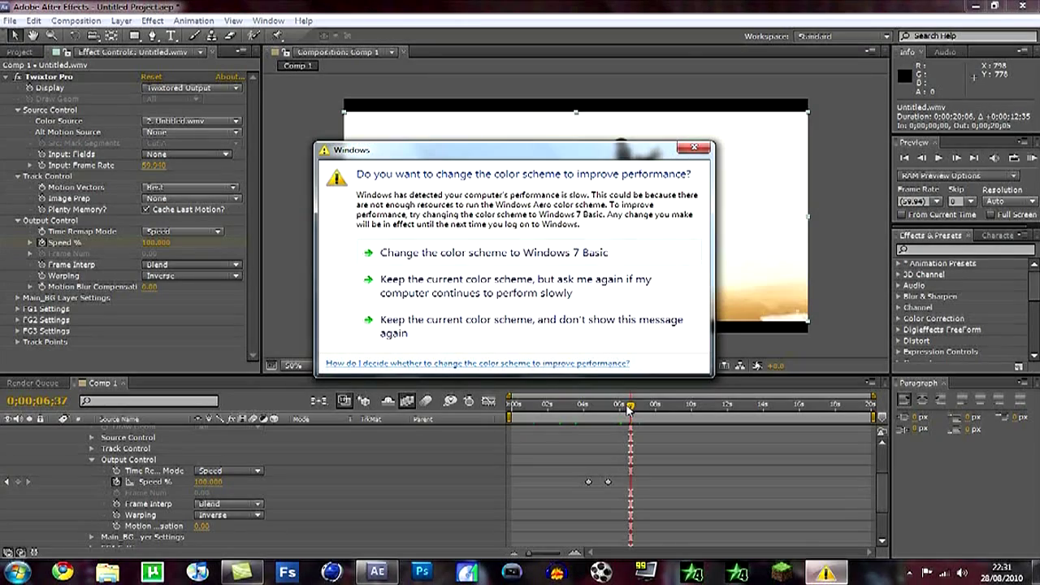
left_click(693, 147)
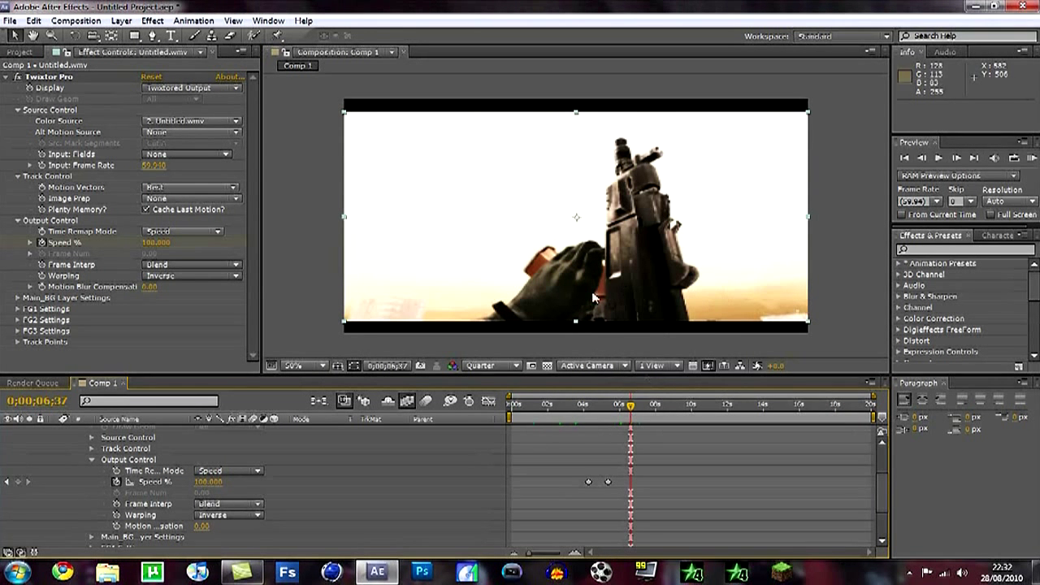
left_click_drag(632, 409, 630, 409)
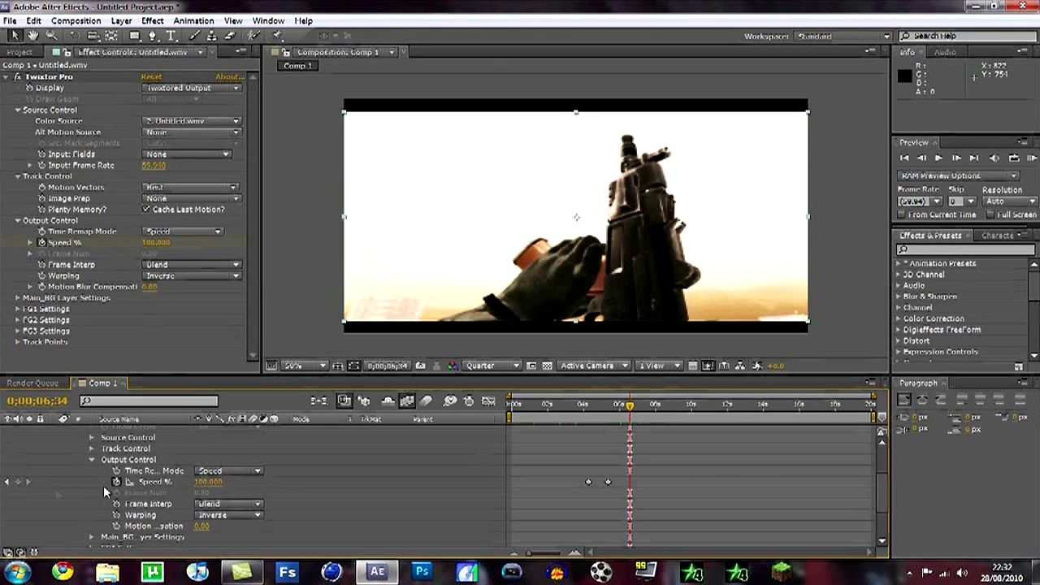
left_click(18, 481)
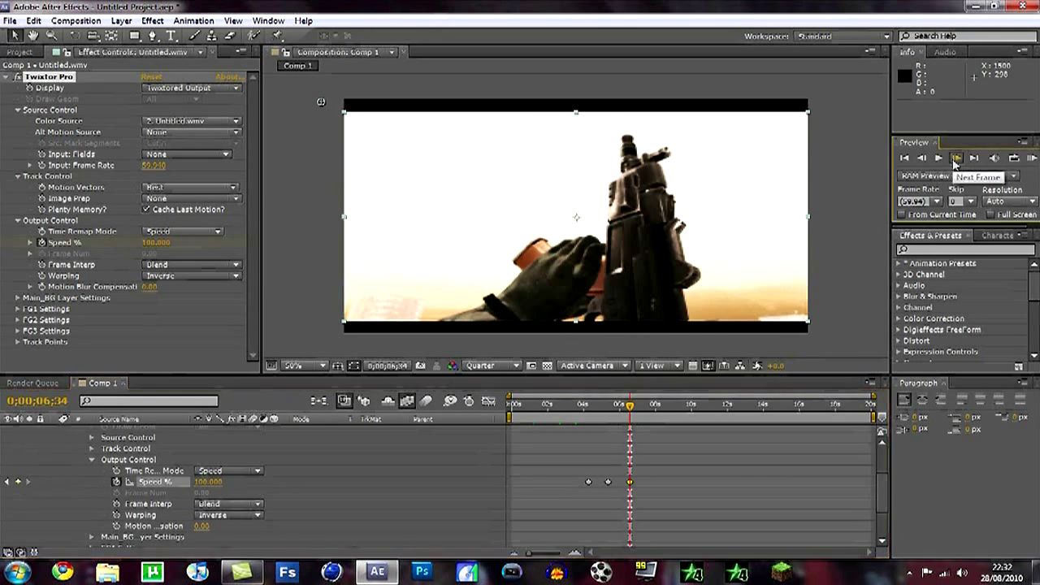
Advance one frame to 0;00;06;35 and set Twixtor's Speed % to 1
left_click(955, 159)
left_click(193, 482)
type("1")
key("Return")
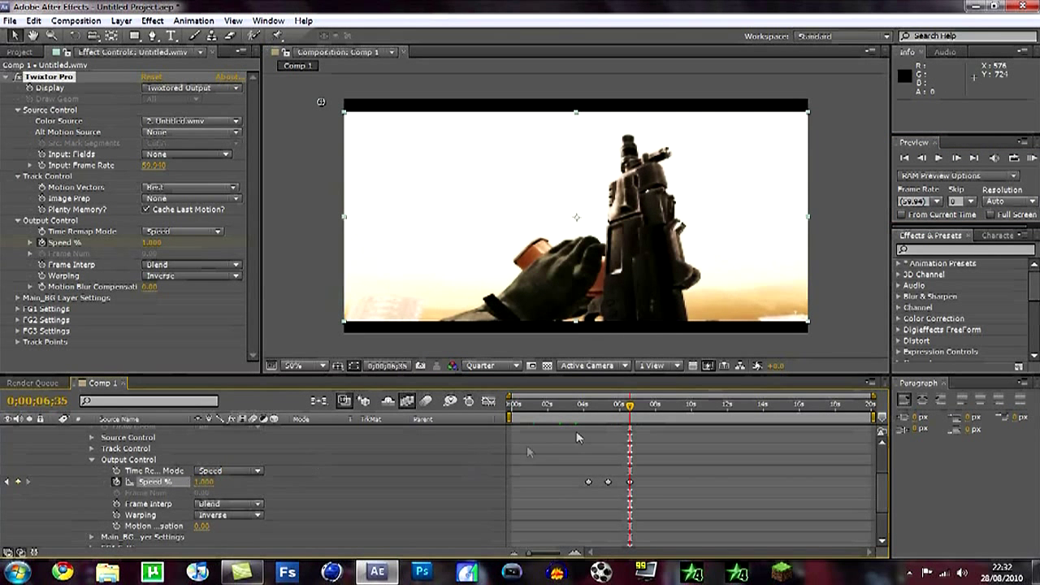
Move to the end of the second slow section and add a Speed % keyframe holding 1 at 0;00;11;45
left_click(656, 410)
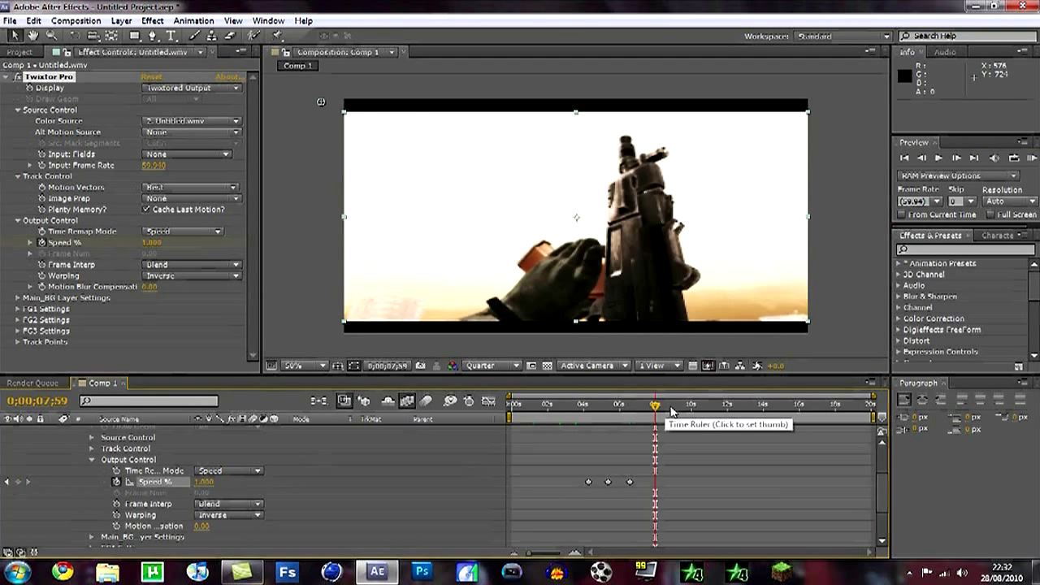
left_click(666, 411)
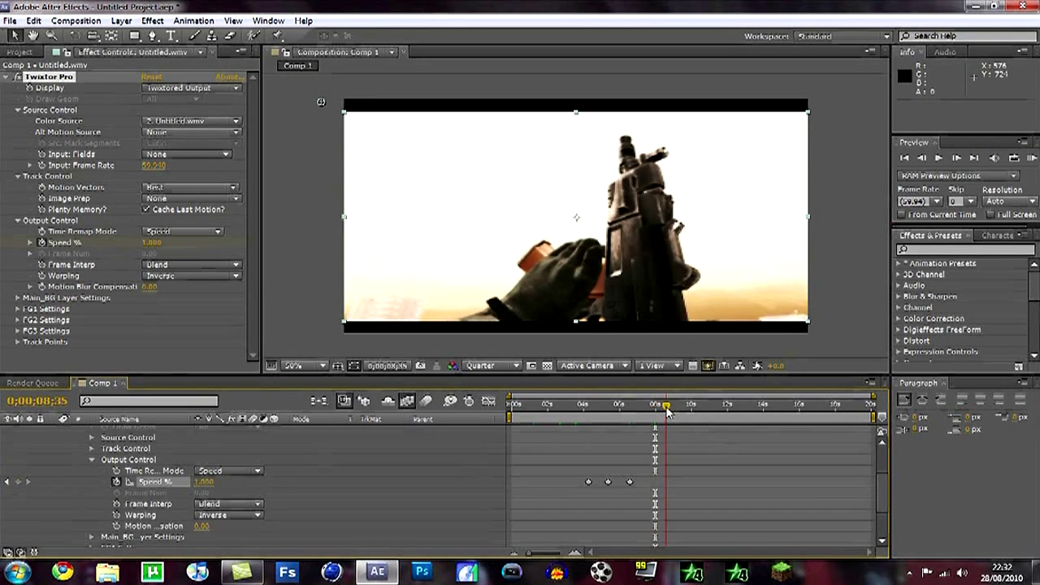
left_click(701, 411)
left_click(723, 411)
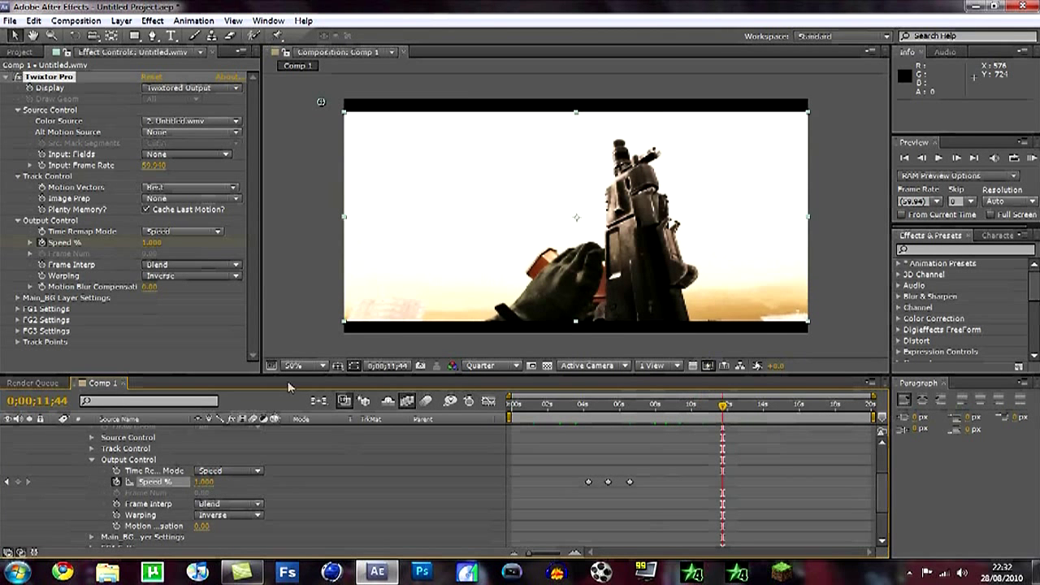
left_click(957, 159)
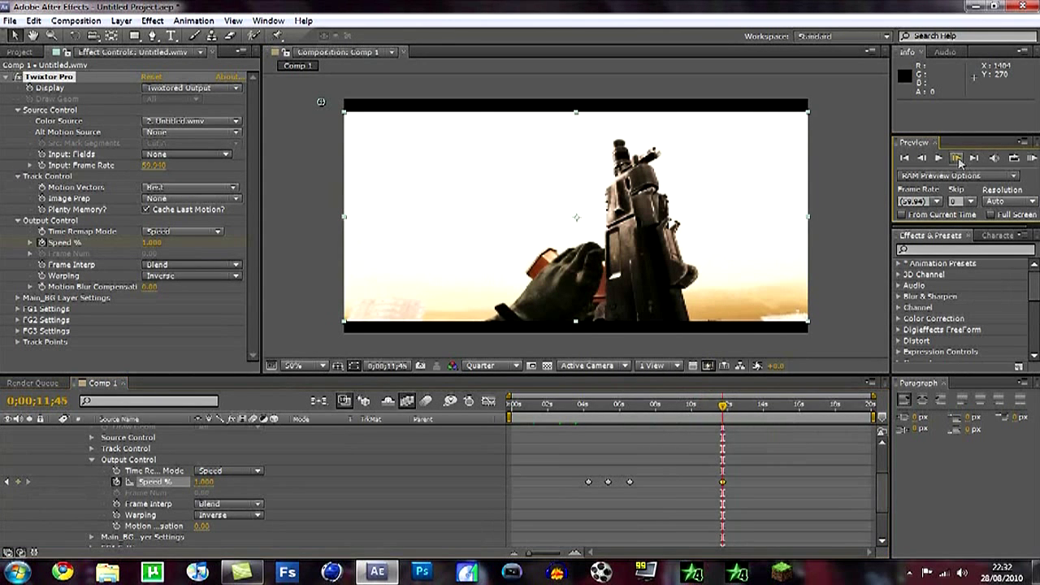
Advance to 0;00;11;47 and set Twixtor's Speed % back to 100
left_click(957, 159)
left_click(956, 159)
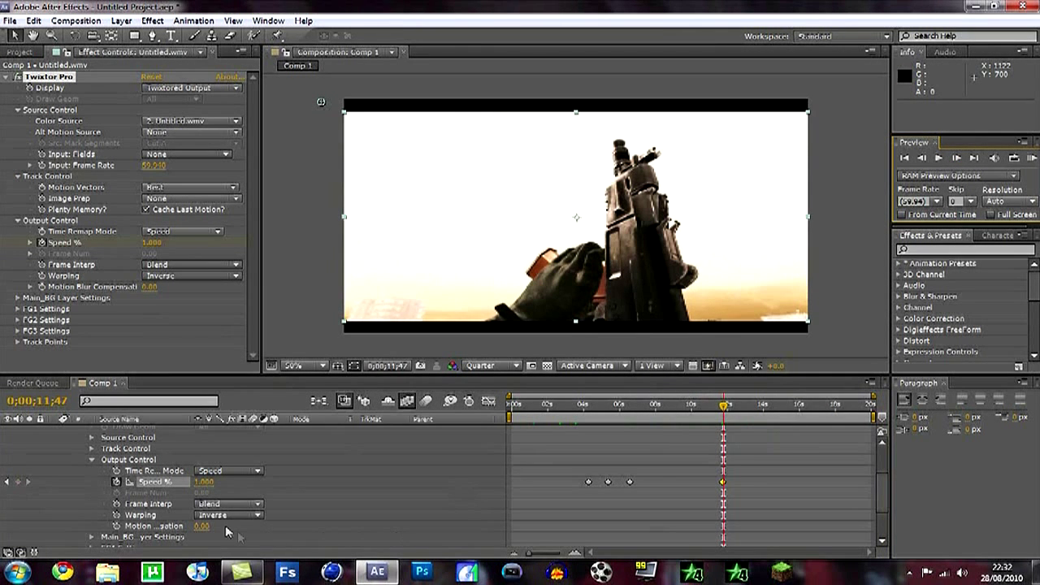
left_click(204, 482)
type("00")
key("Return")
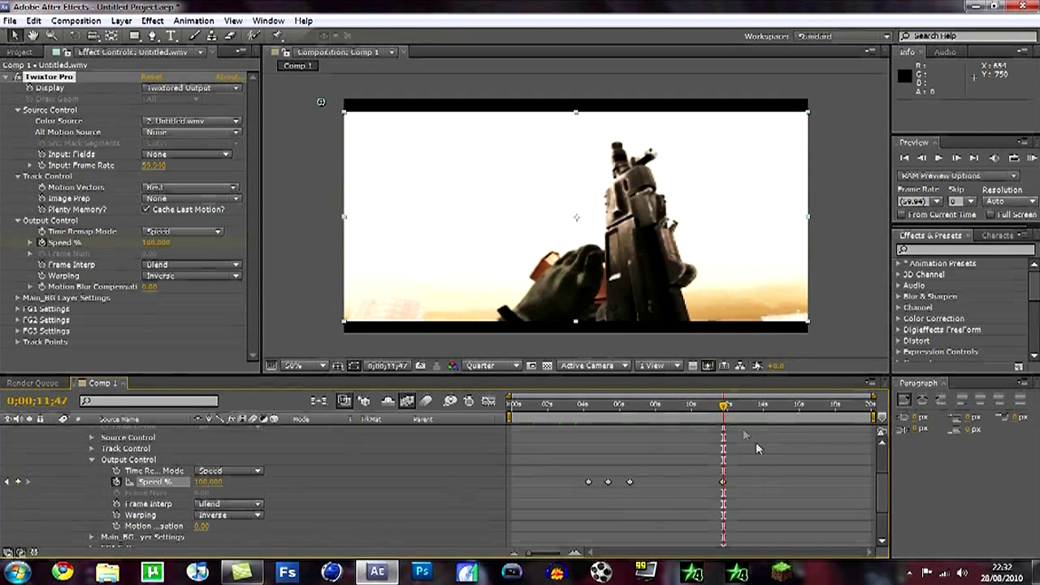
Scrub the composition from about 0;00;11;34 to 0;00;13;09 to review the return to full speed
left_click_drag(724, 412, 719, 411)
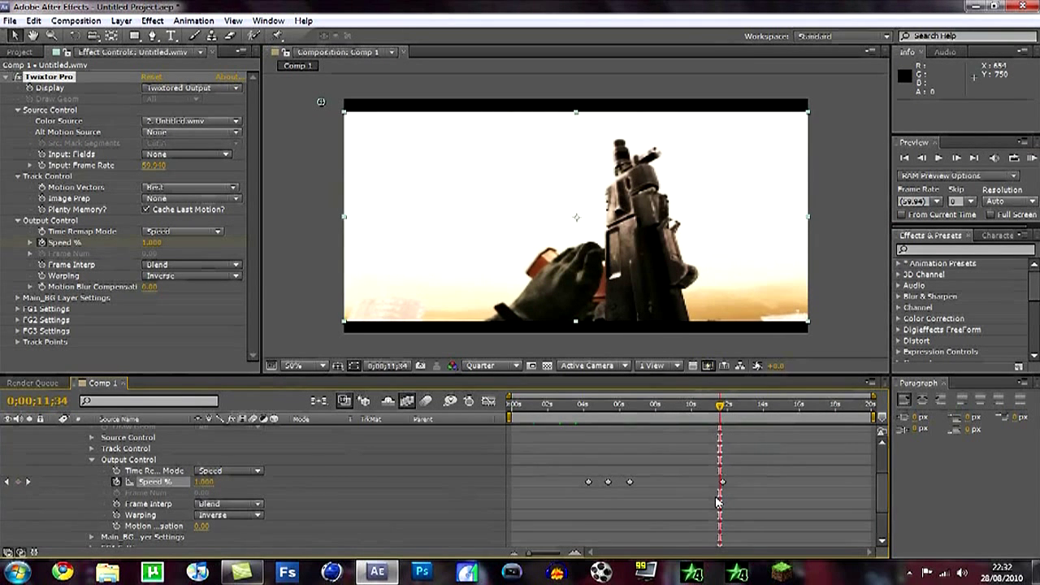
scroll(716, 502, "up", 3)
scroll(716, 502, "down", 3)
left_click_drag(528, 555, 529, 557)
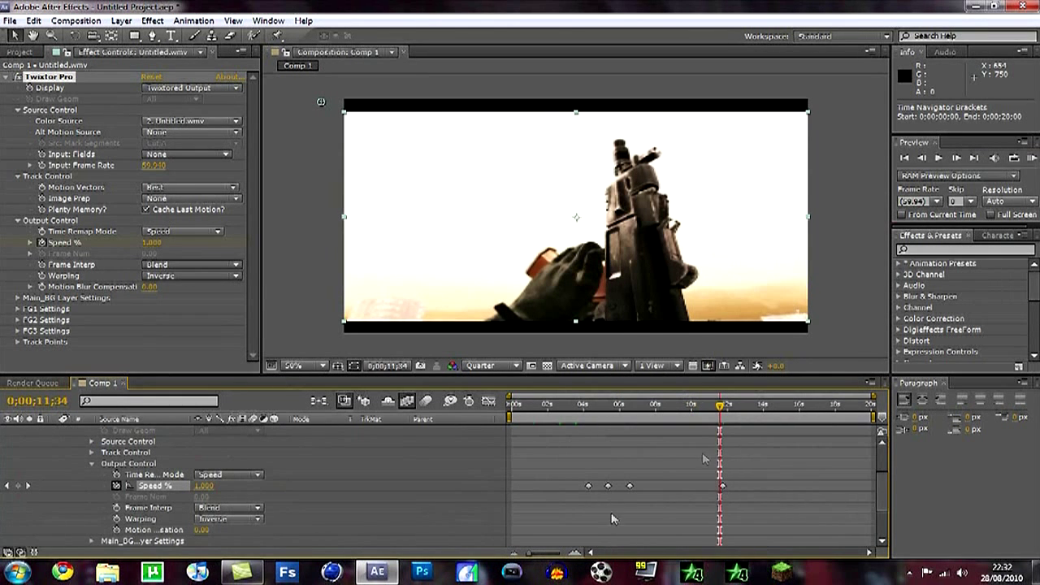
left_click_drag(720, 411, 746, 409)
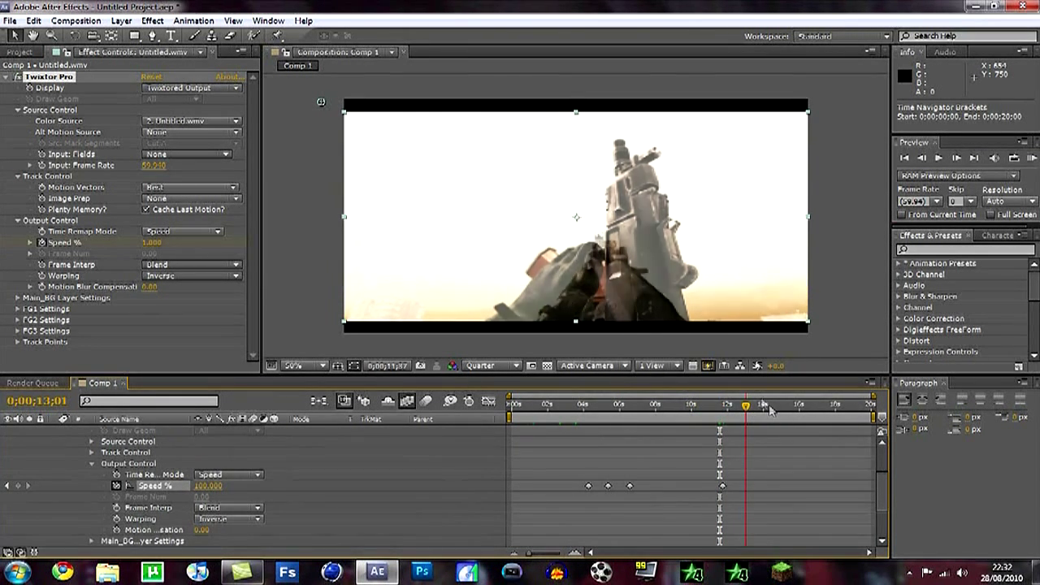
left_click_drag(748, 410, 751, 411)
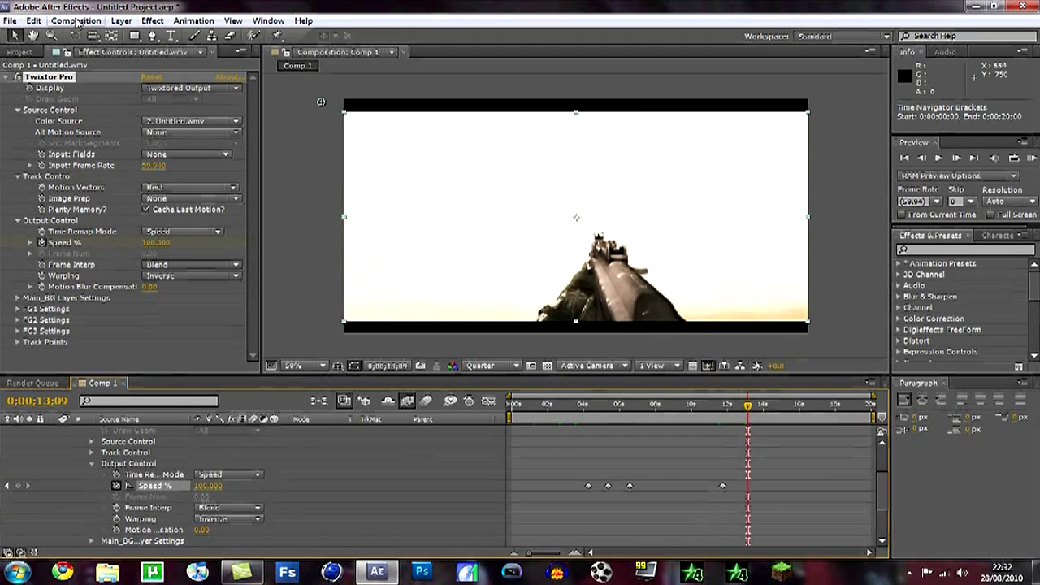
Add Comp 1 to the render queue and set its output module to QuickTime with the H.264 codec at quality 100
left_click(77, 21)
left_click(175, 116)
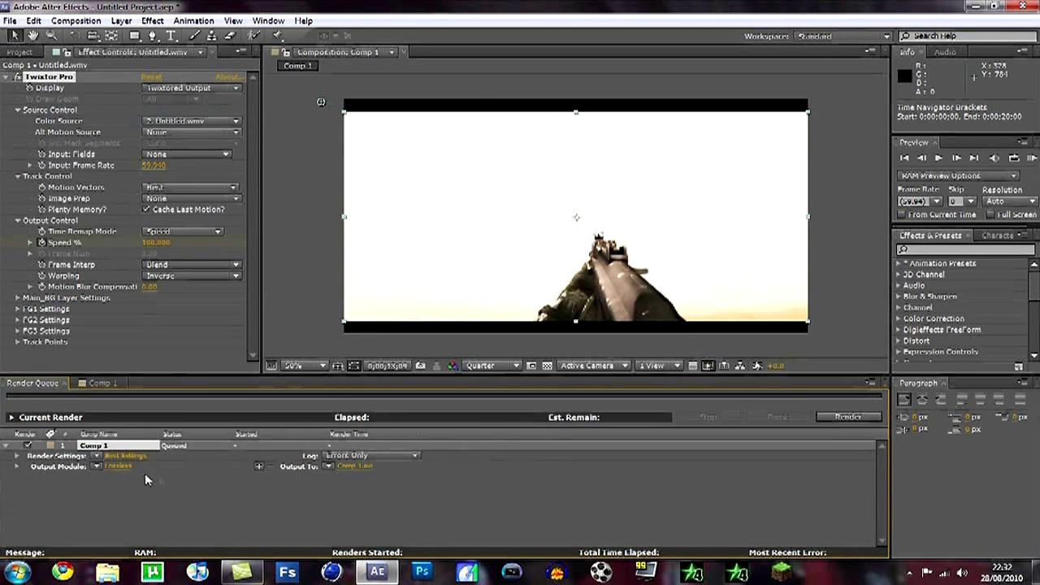
left_click(118, 467)
left_click(453, 127)
left_click(487, 386)
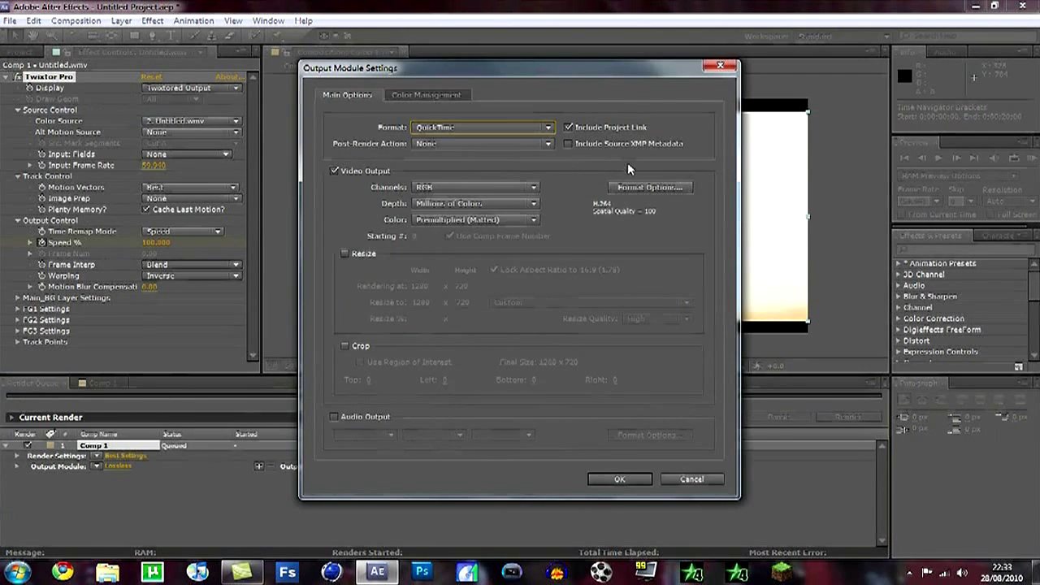
left_click(650, 188)
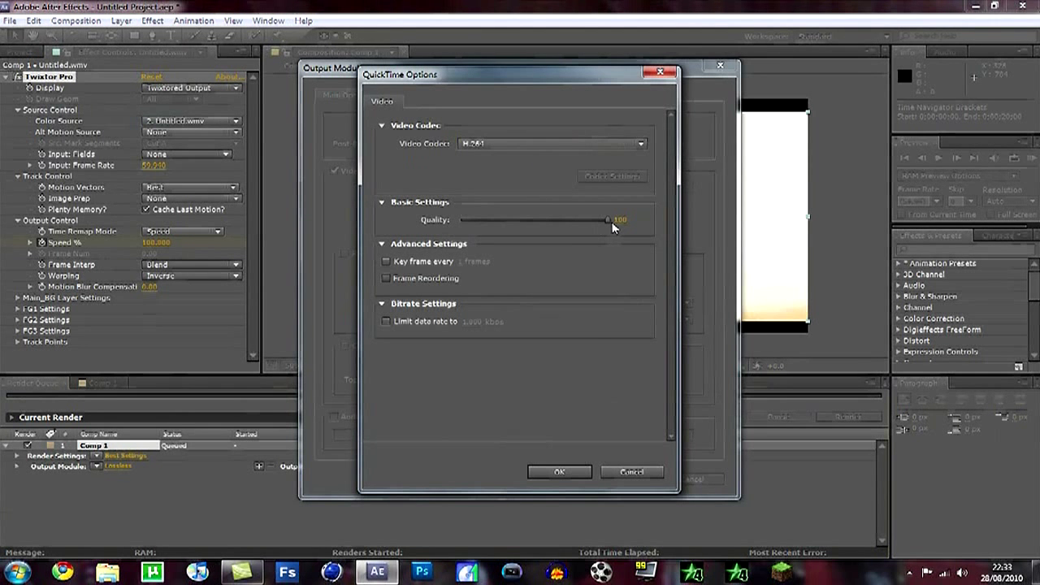
left_click(560, 471)
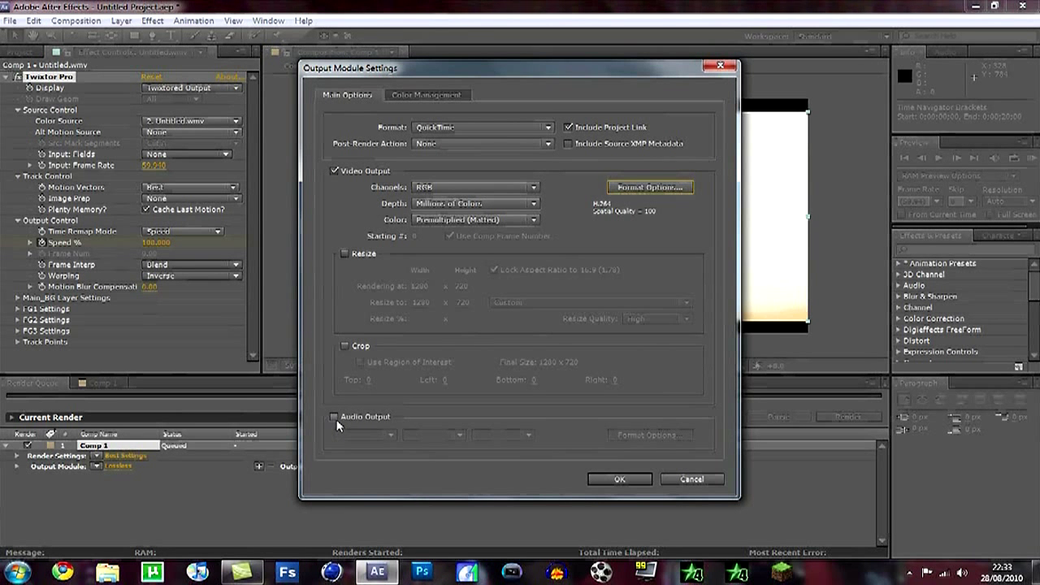
left_click(620, 480)
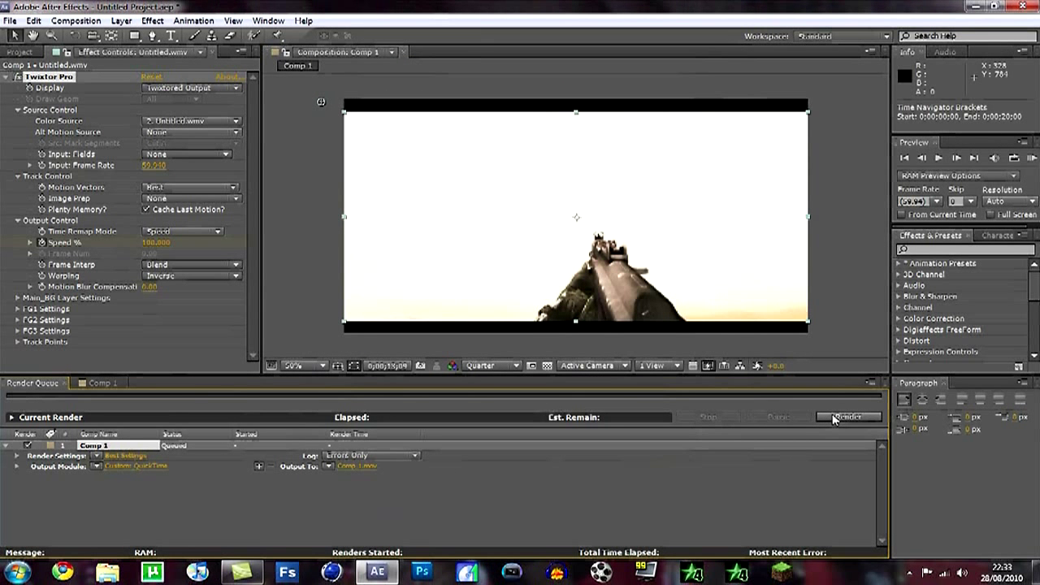
Close After Effects without saving the changes to Untitled Project.aep
left_click(1021, 6)
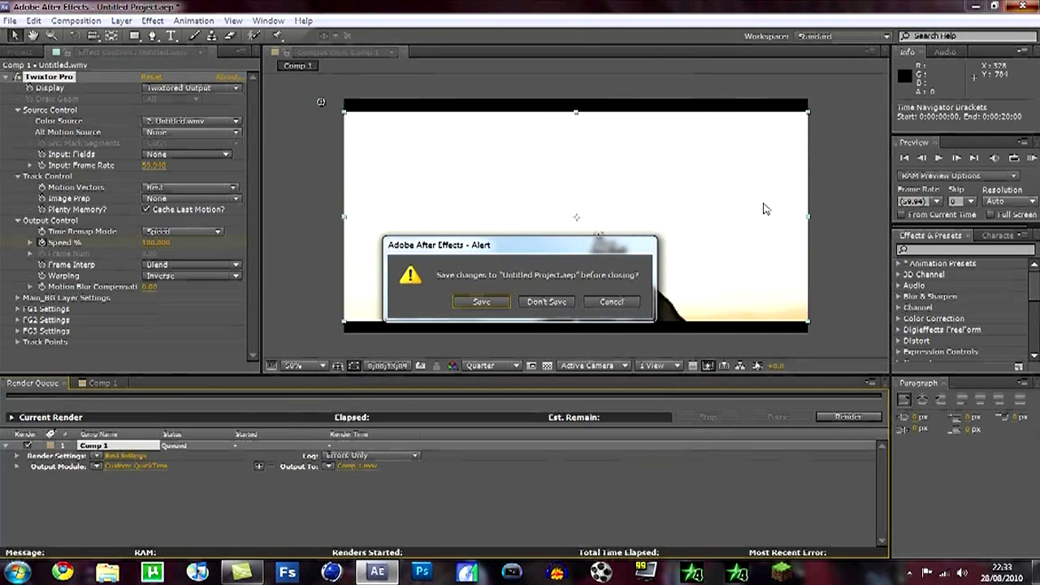
left_click(562, 304)
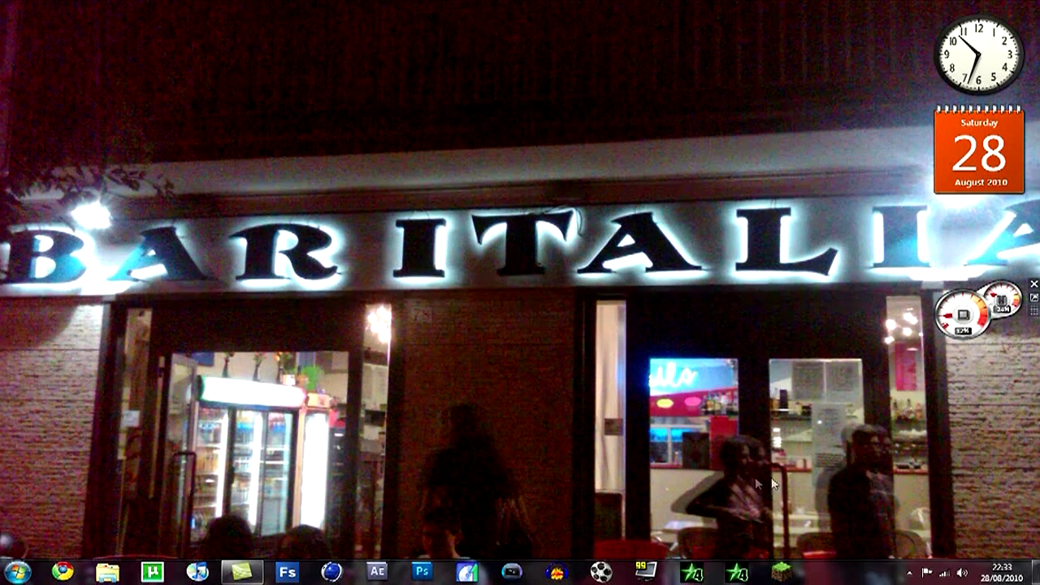
left_click(781, 572)
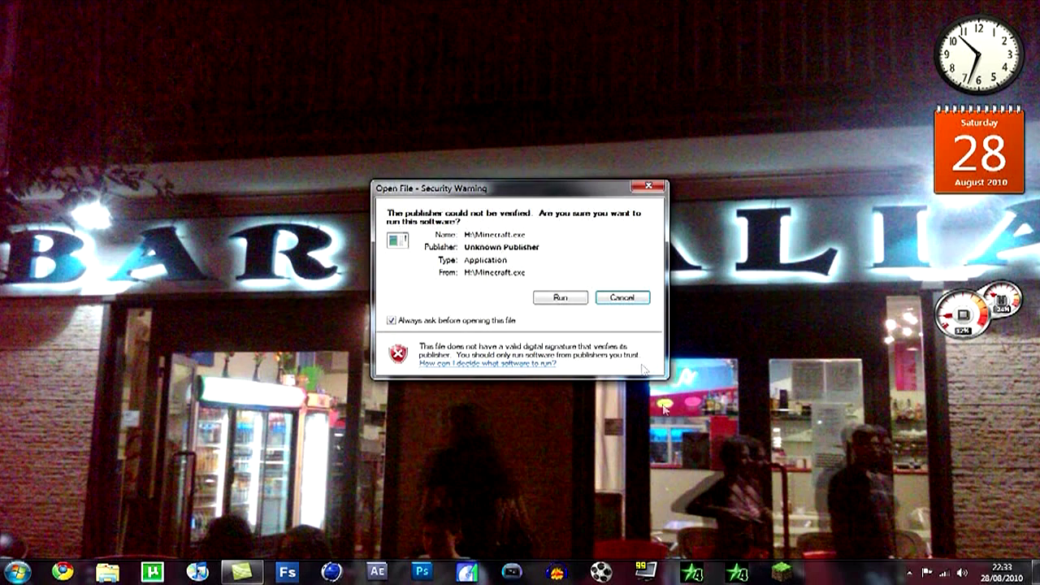
left_click(578, 297)
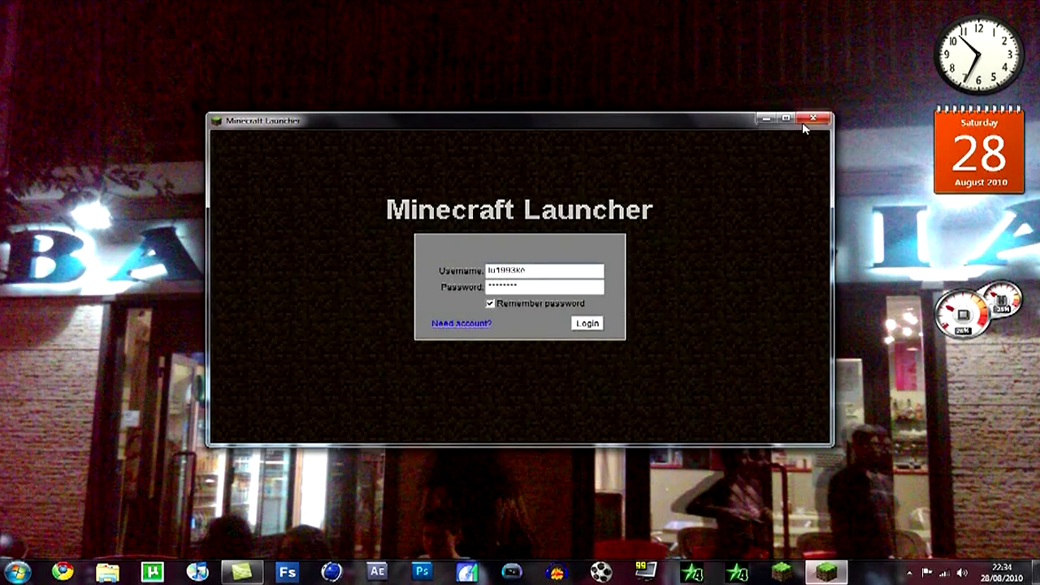
left_click(803, 121)
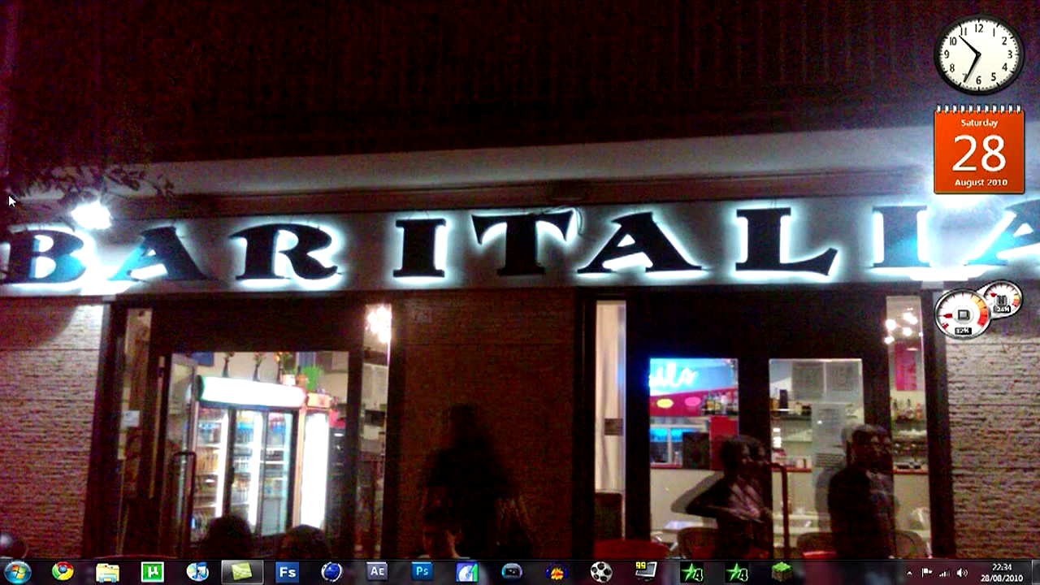
Minimize Camtasia Studio, bring up its recorder controls and stop the screen recording
left_click(242, 572)
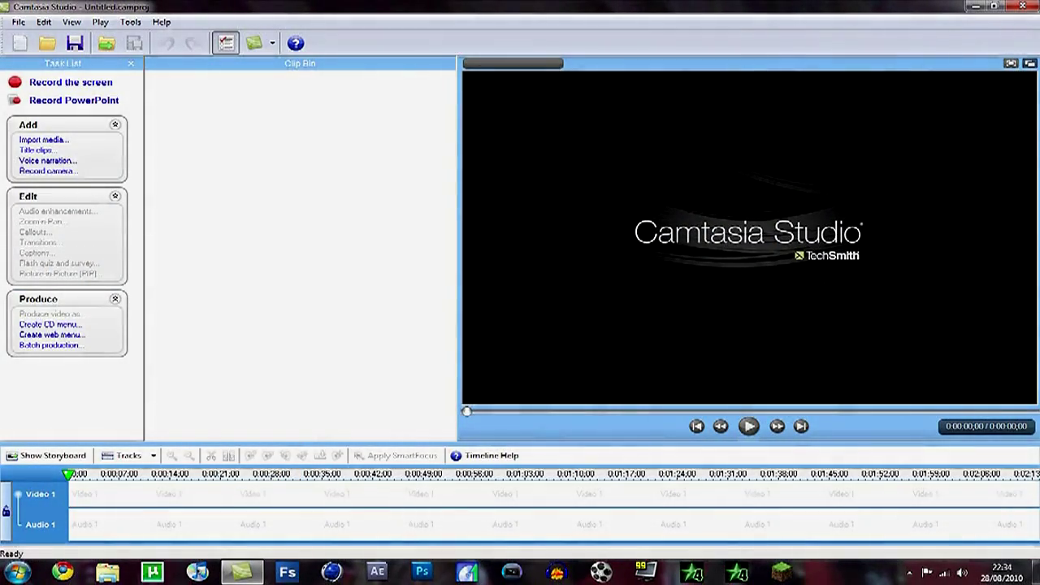
left_click(975, 7)
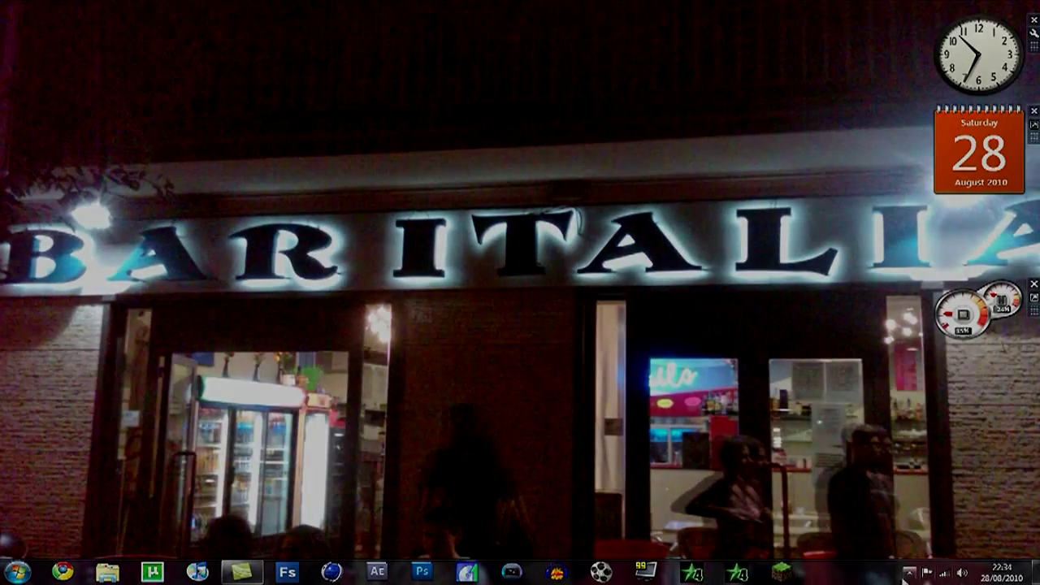
left_click(909, 571)
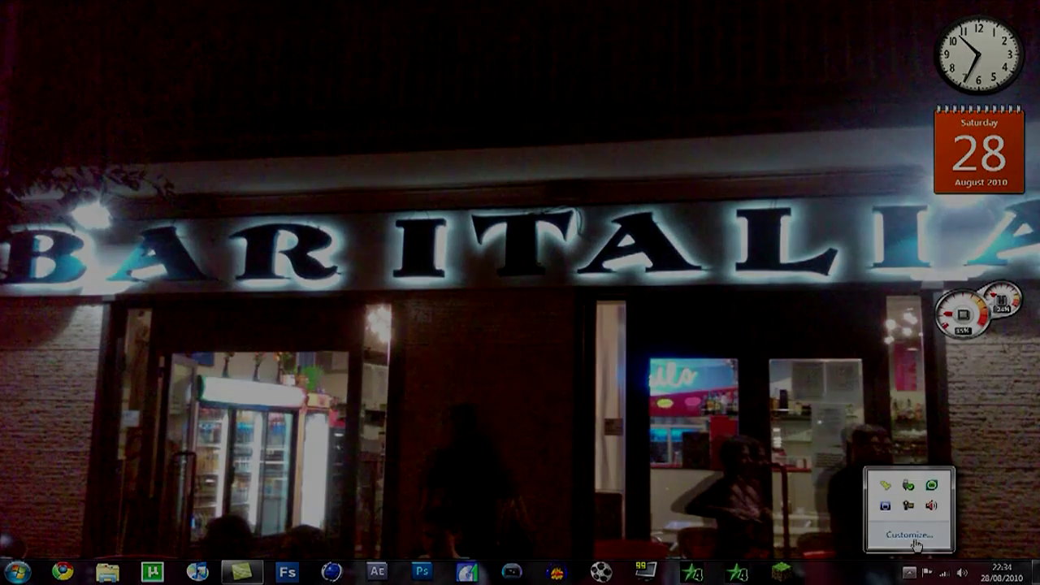
left_click(885, 486)
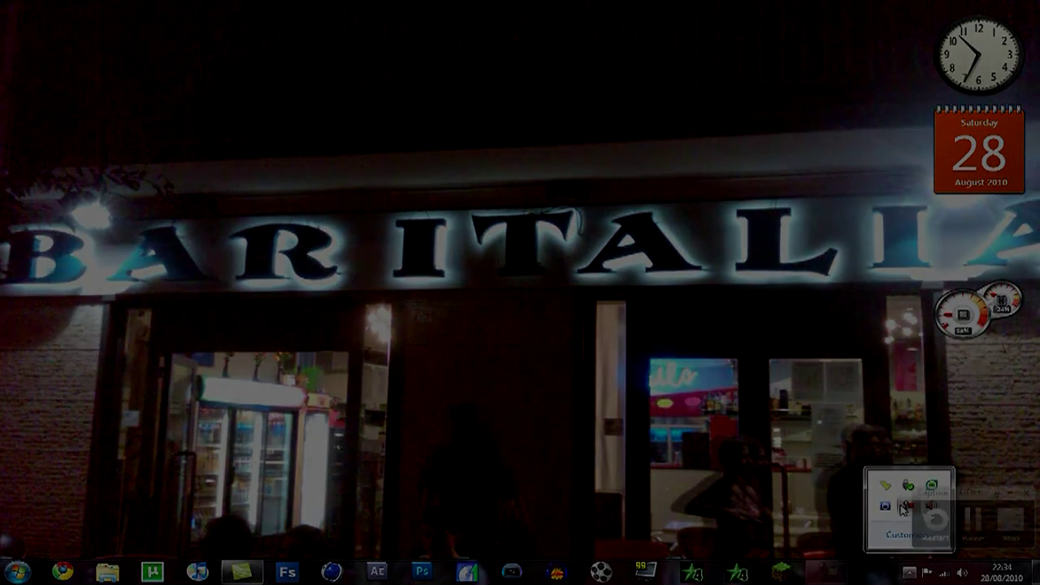
left_click(1010, 521)
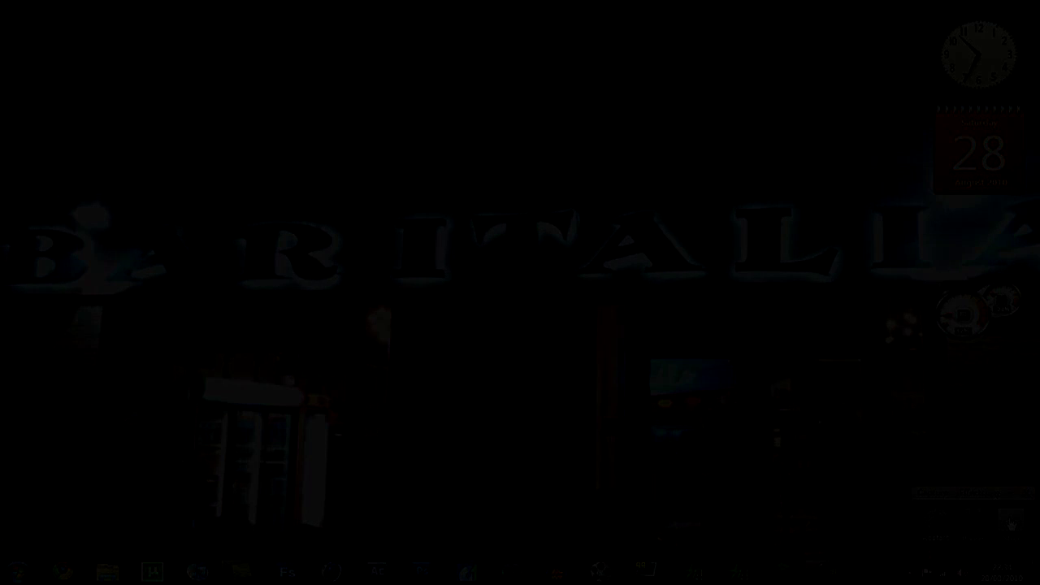